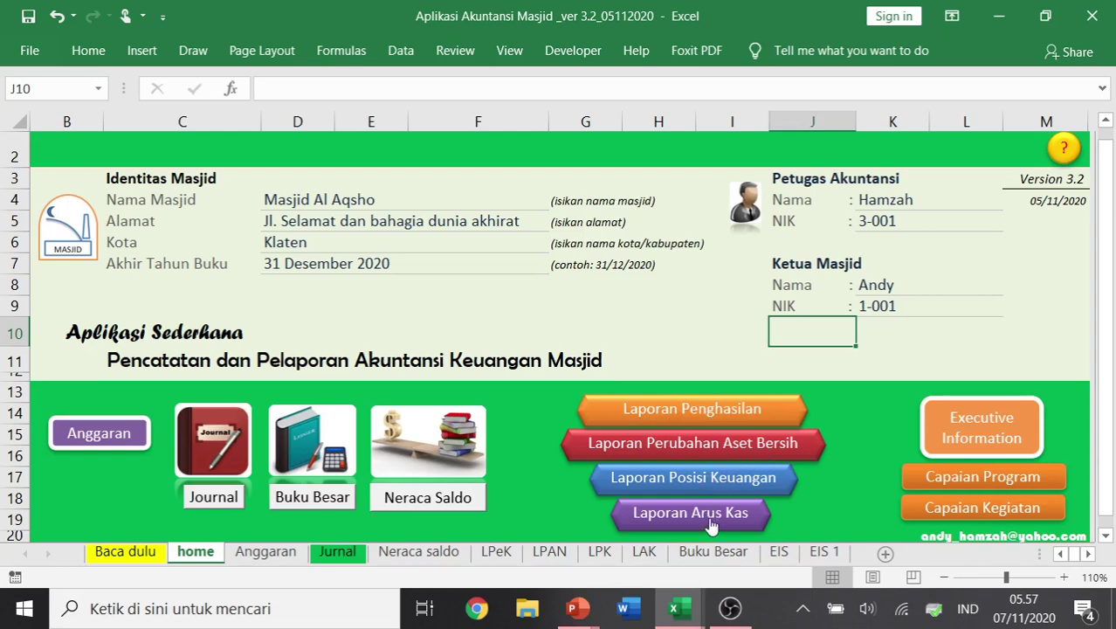
# - Set the report month to Januari in the Laporan Penghasilan report and return to the home sheet
pyautogui.click(715, 405)
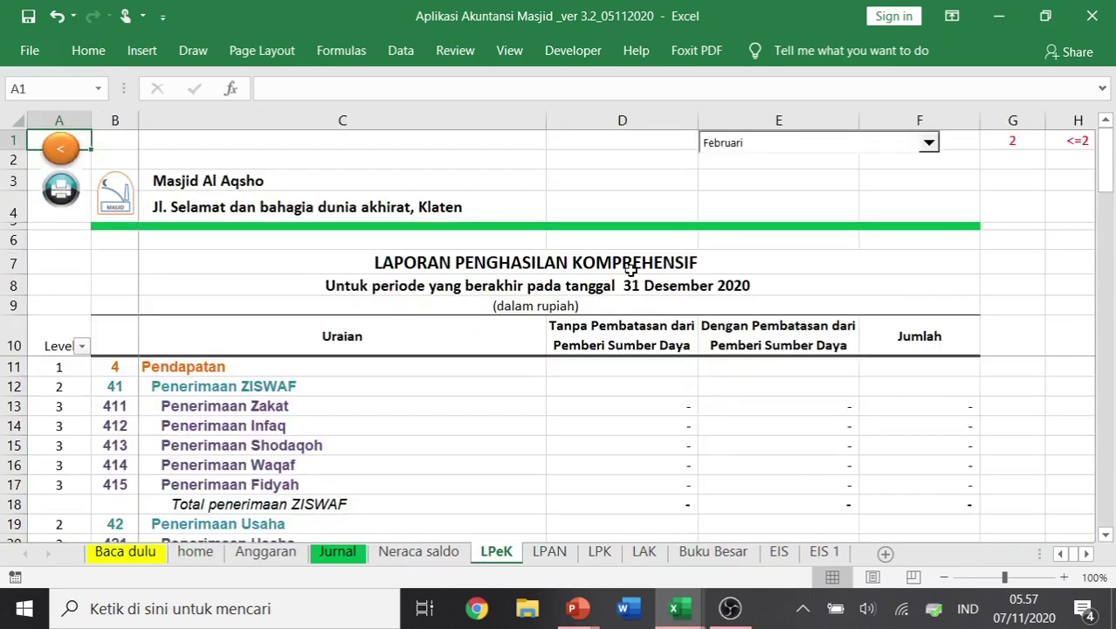
pyautogui.click(756, 146)
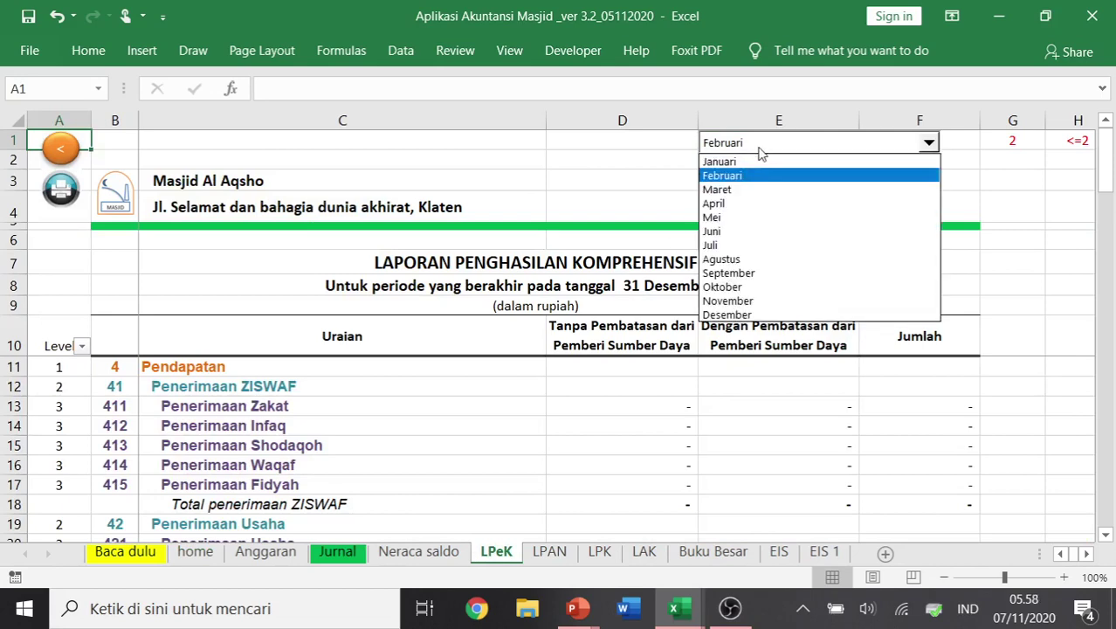
pyautogui.click(751, 164)
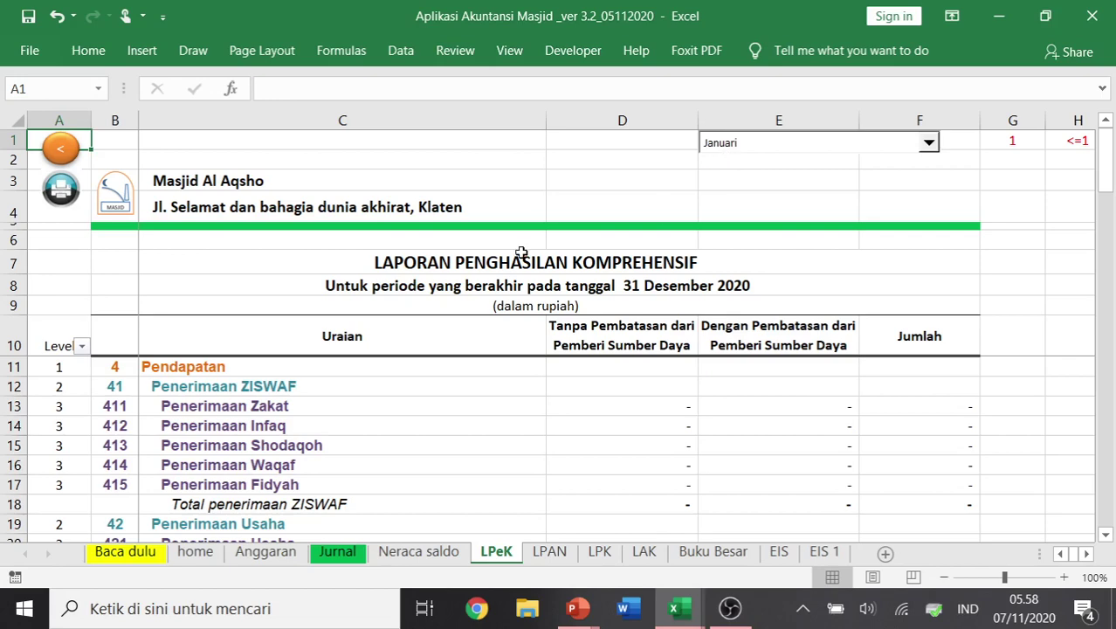
pyautogui.click(66, 150)
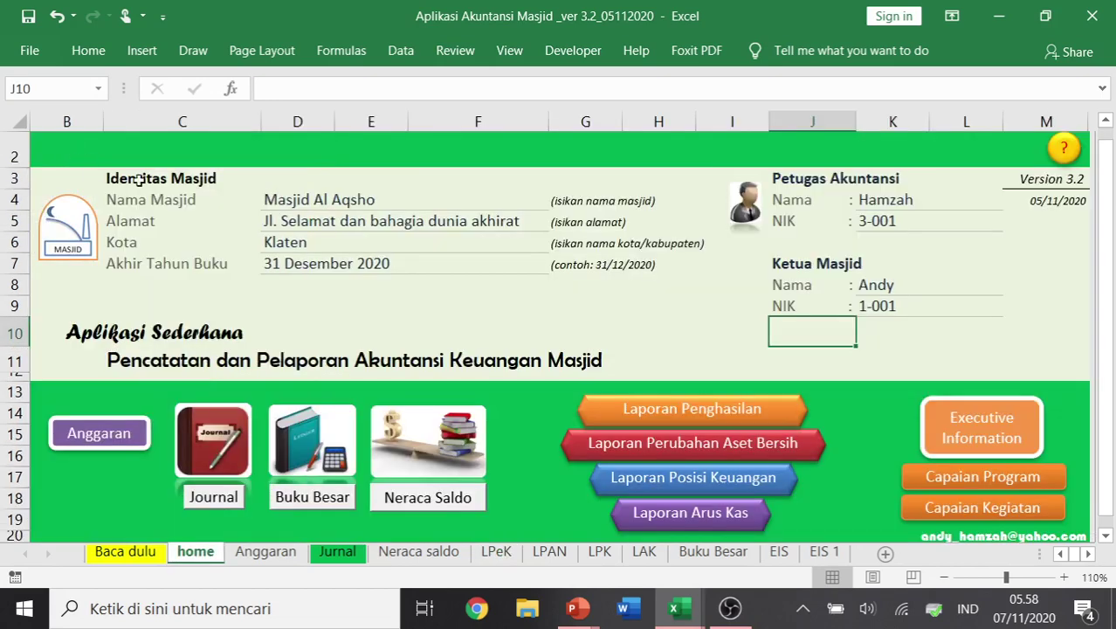
# - Set the report month to Januari in the Laporan Posisi Keuangan report and return to the home sheet
pyautogui.click(670, 477)
pyautogui.click(667, 205)
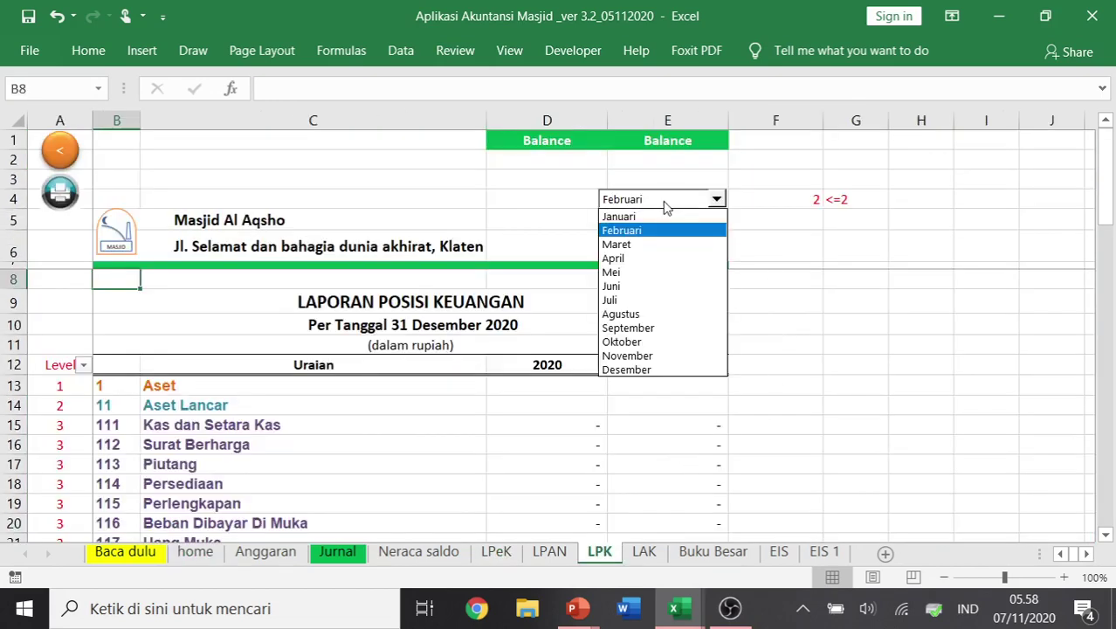
pyautogui.click(646, 216)
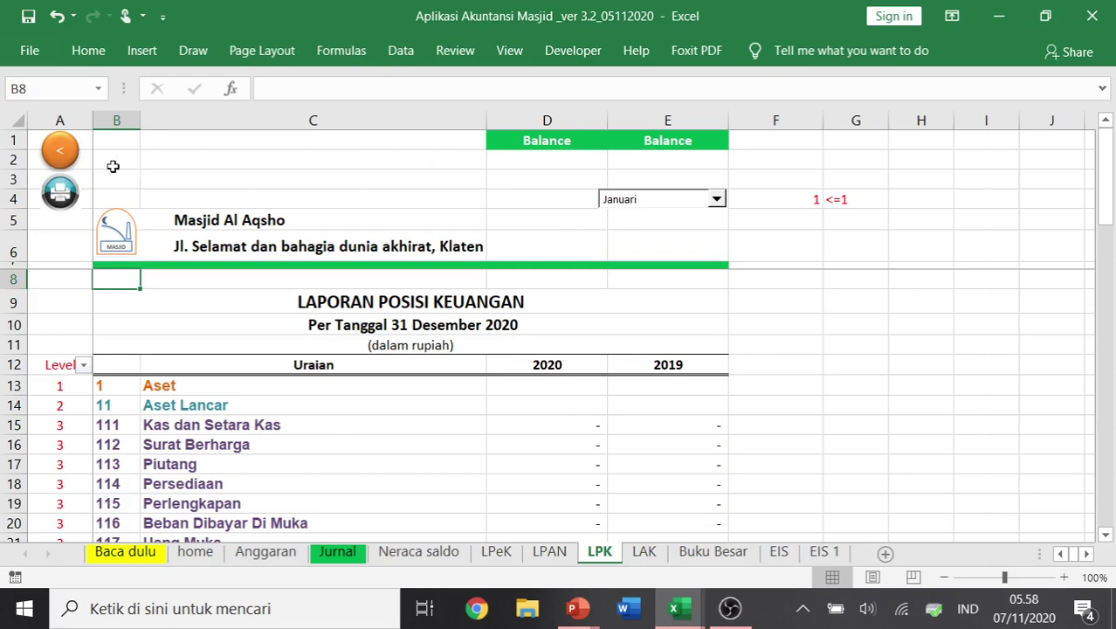
pyautogui.click(61, 155)
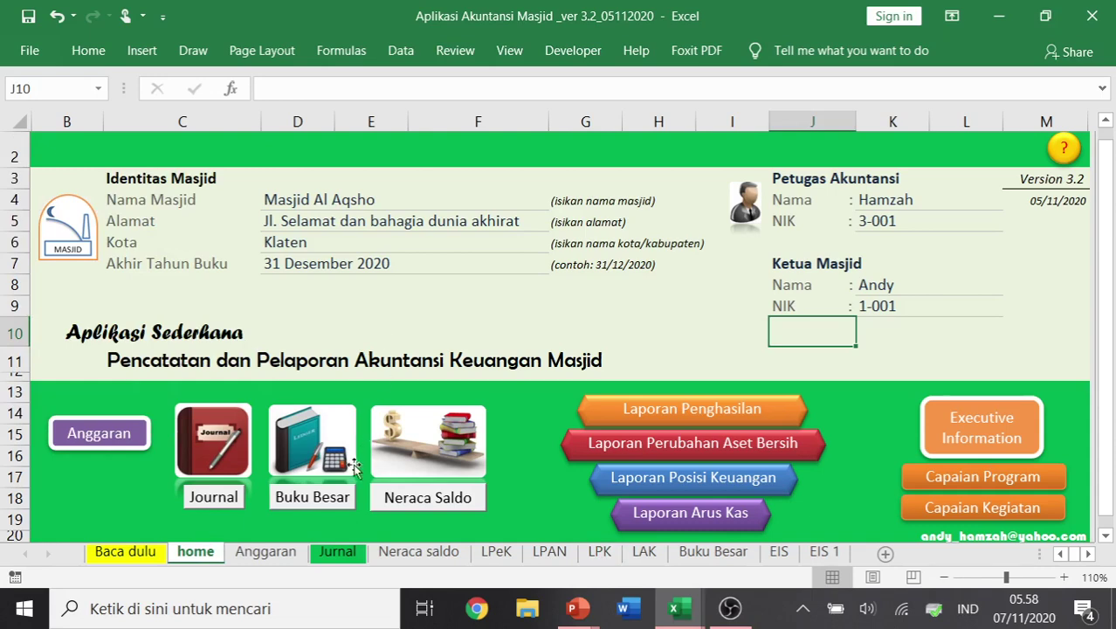
# - View the empty Anggaran and Jurnal sheets of the version 3.2 workbook
pyautogui.click(262, 553)
pyautogui.click(348, 556)
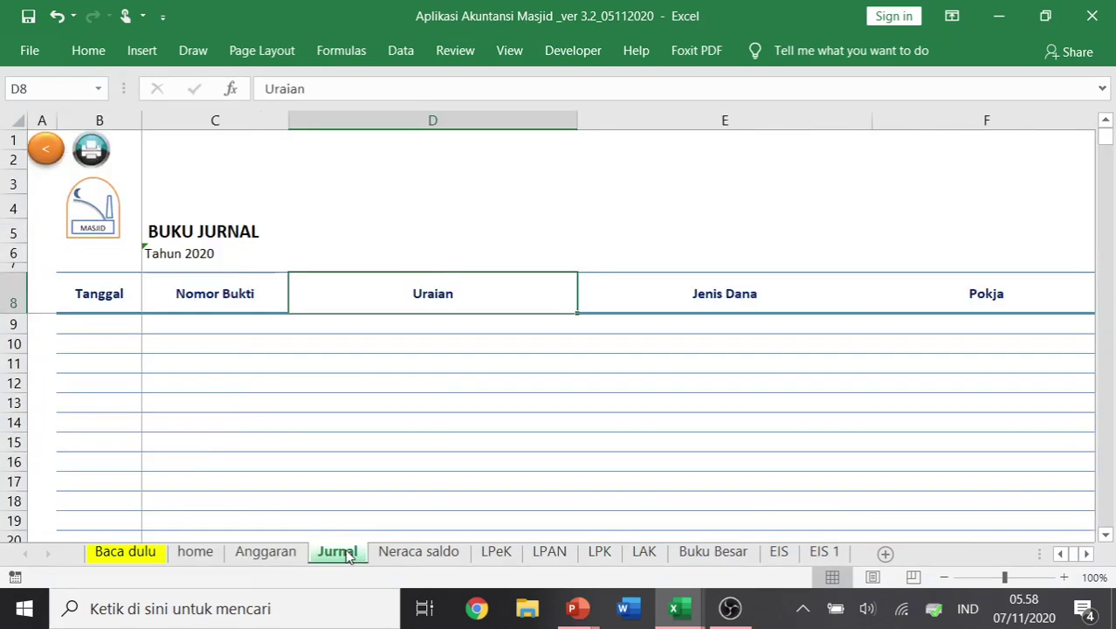
pyautogui.click(272, 559)
pyautogui.click(337, 551)
pyautogui.click(289, 558)
pyautogui.click(338, 554)
# - Switch to the version 2.4 workbook and view its home page and its journal
pyautogui.hotkey('alt', 'Tab')
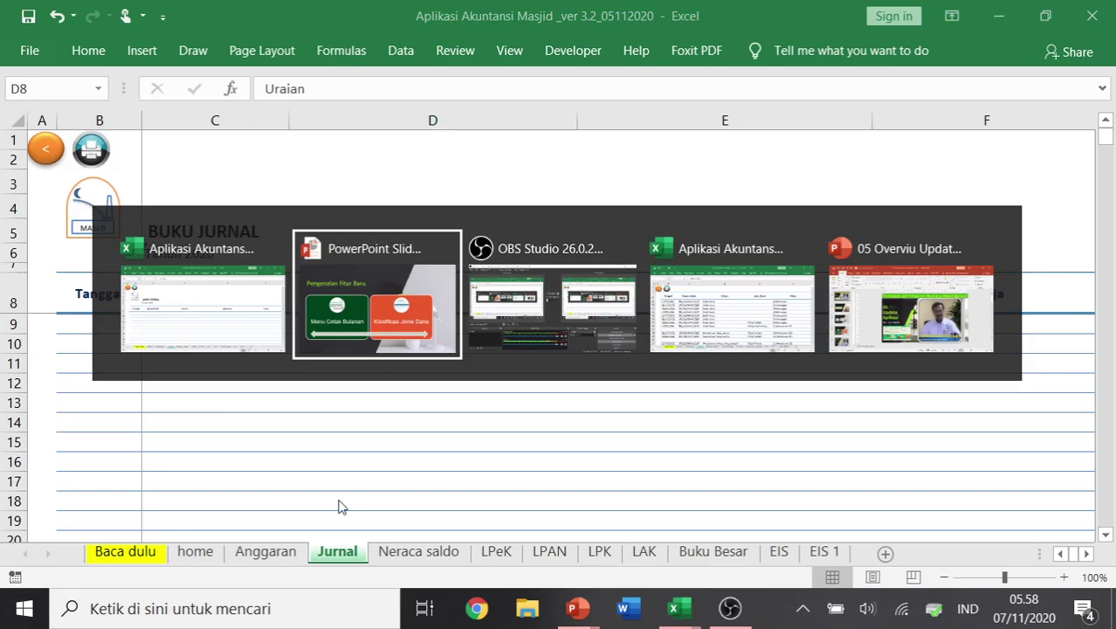
pyautogui.hotkey('alt', 'Tab')
pyautogui.hotkey('alt', 'Tab')
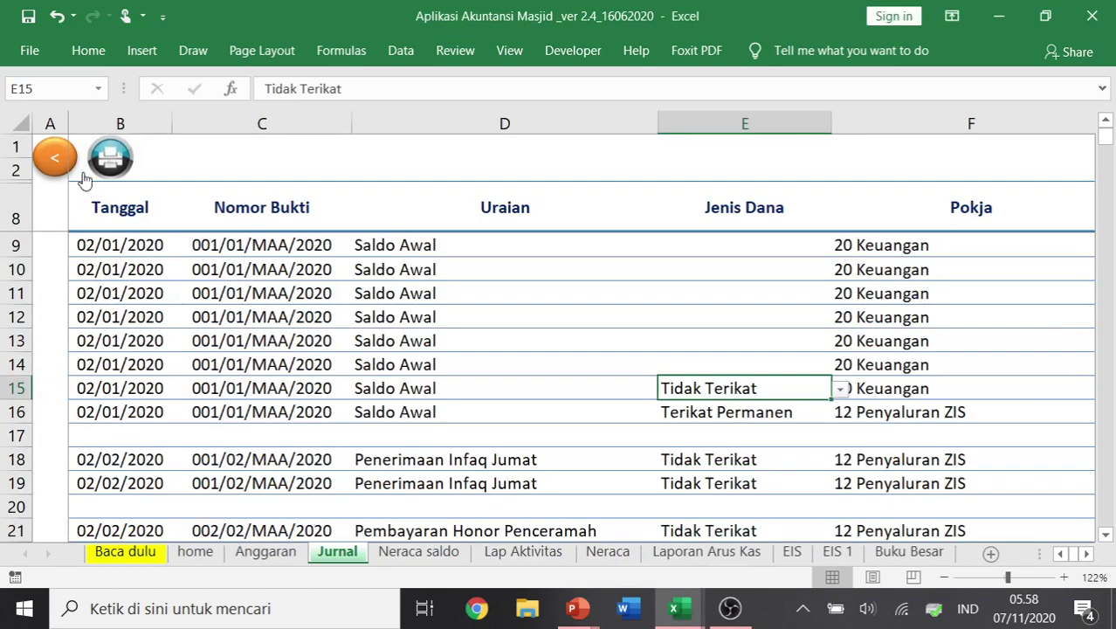
pyautogui.click(57, 162)
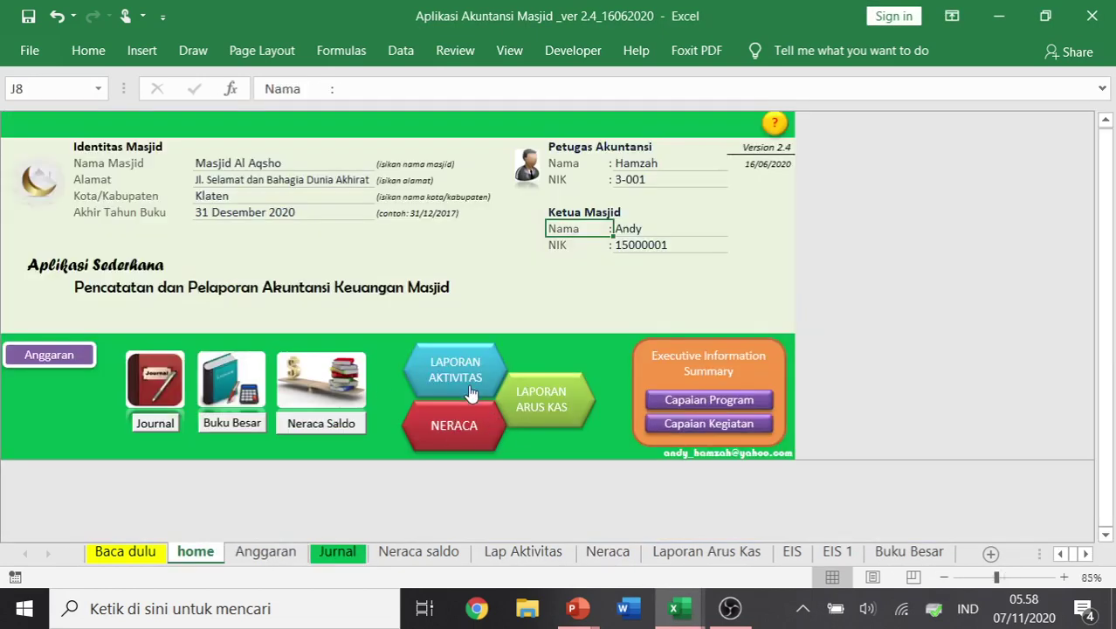
pyautogui.click(154, 419)
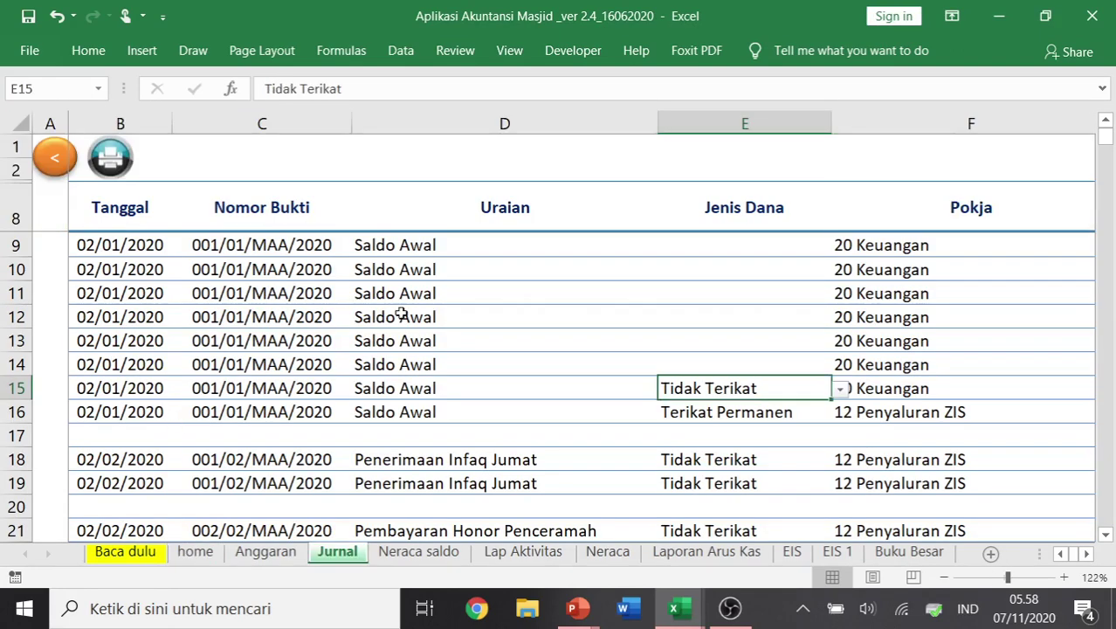
# - Copy the budget entries in A4:D9 of the version 2.4 Anggaran sheet
pyautogui.click(266, 552)
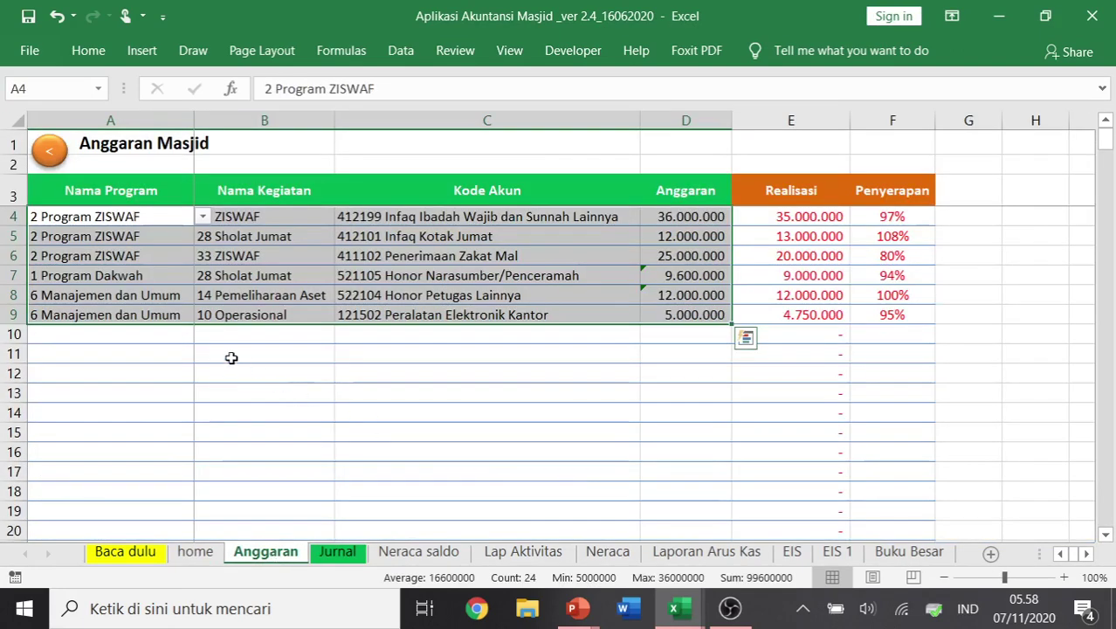
pyautogui.click(124, 216)
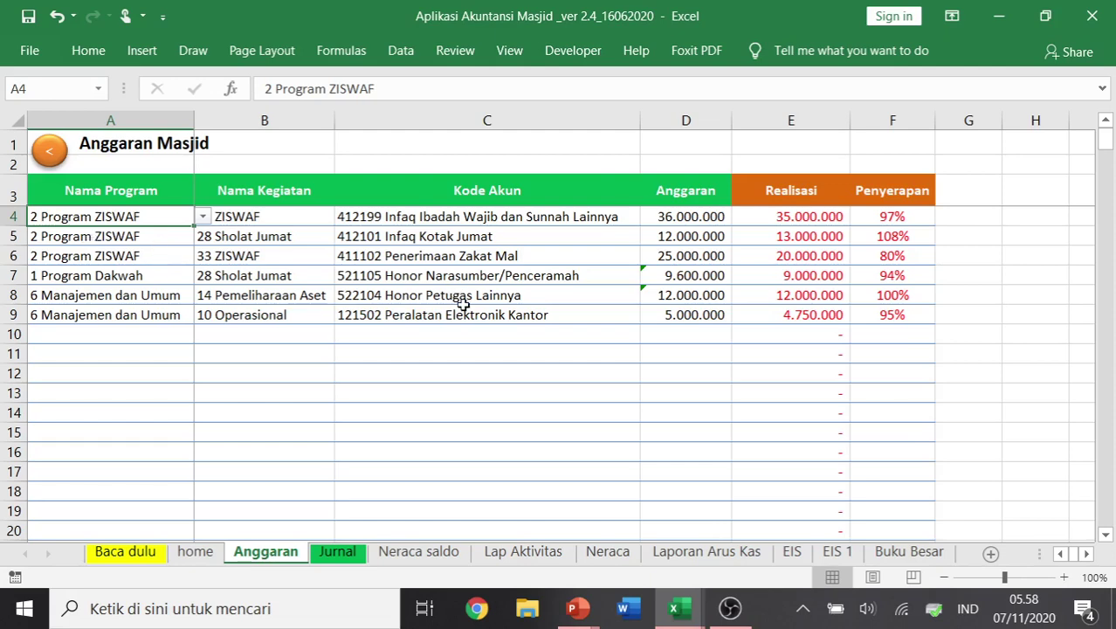
pyautogui.moveTo(110, 216); pyautogui.dragTo(699, 316)
pyautogui.hotkey('ctrl', 'c')
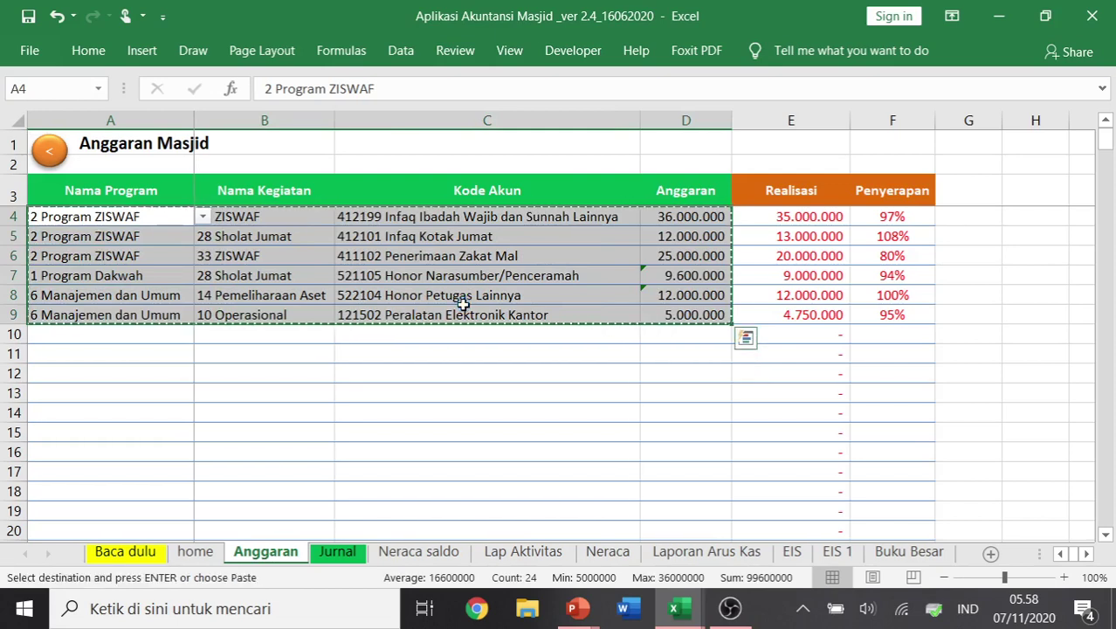
# - Switch to the version 3.2 workbook and paste the budget entries as values into its Anggaran sheet from cell A4
pyautogui.hotkey('alt', 'Tab')
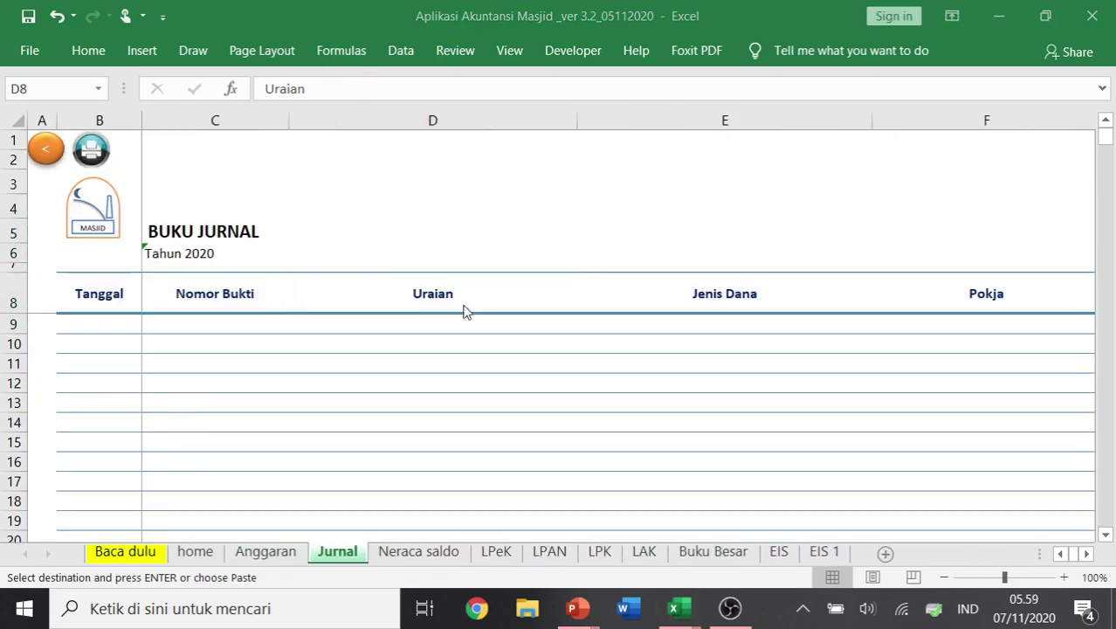
pyautogui.click(465, 312)
pyautogui.click(264, 555)
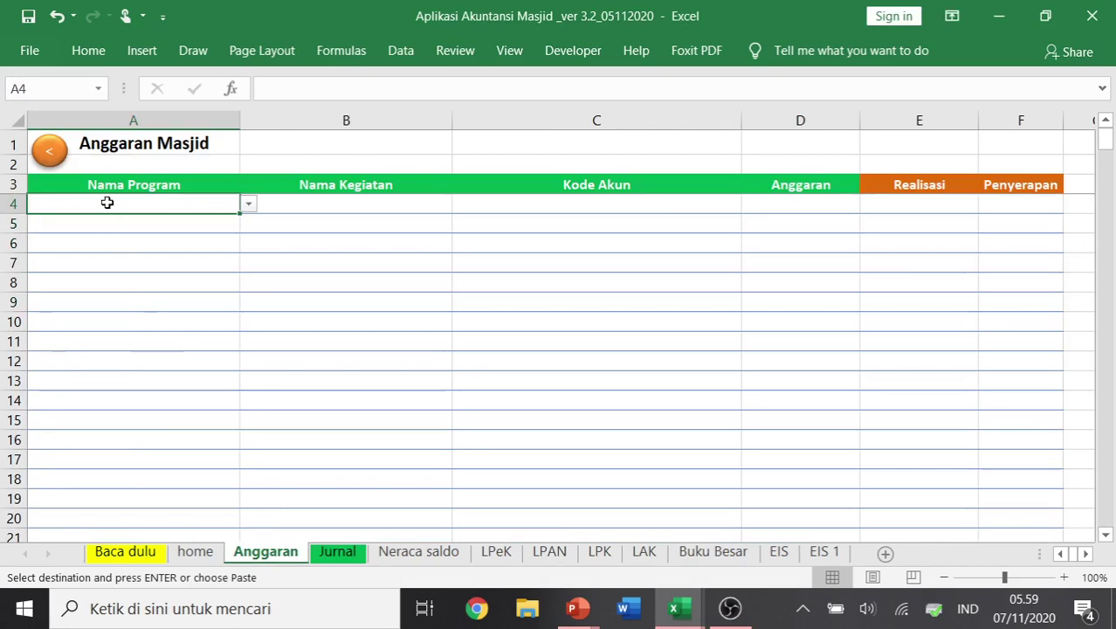
pyautogui.rightClick(92, 206)
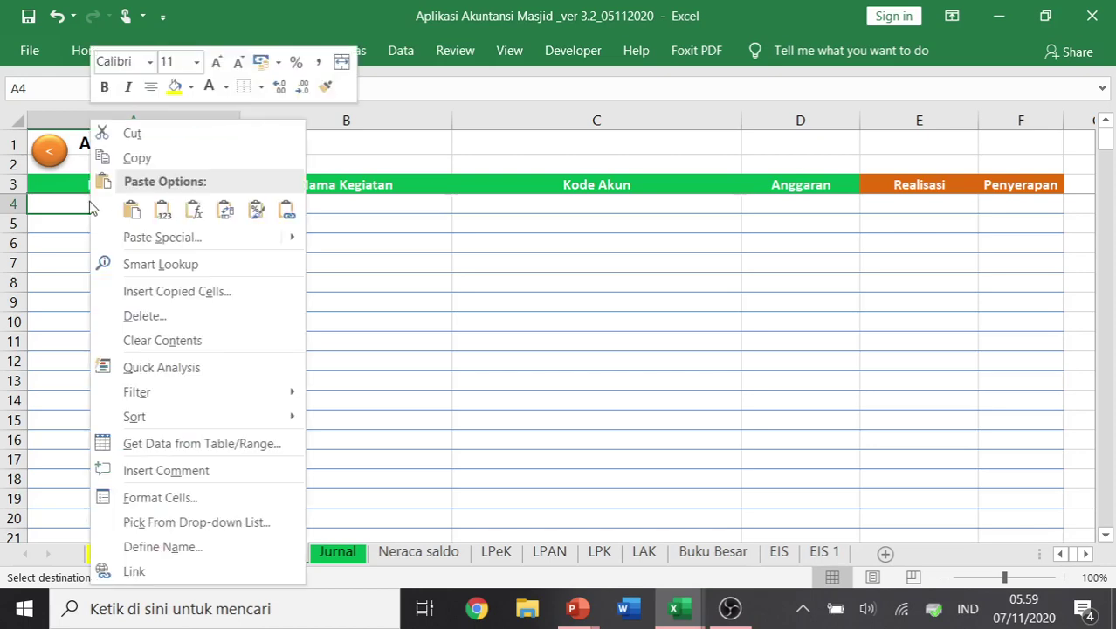
pyautogui.click(134, 237)
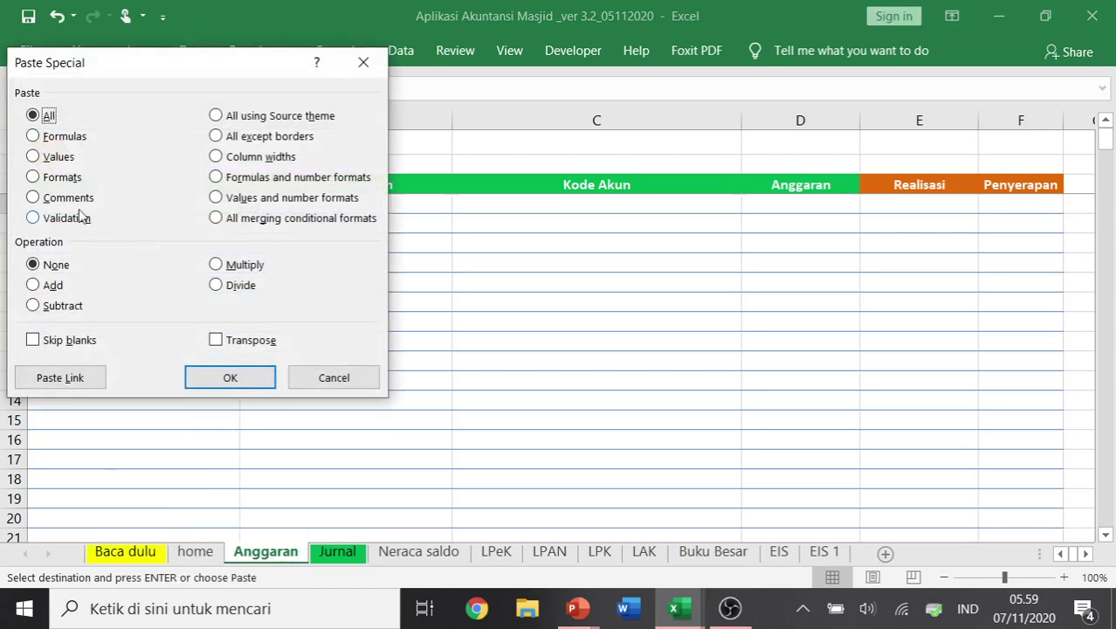
pyautogui.click(48, 157)
pyautogui.click(226, 375)
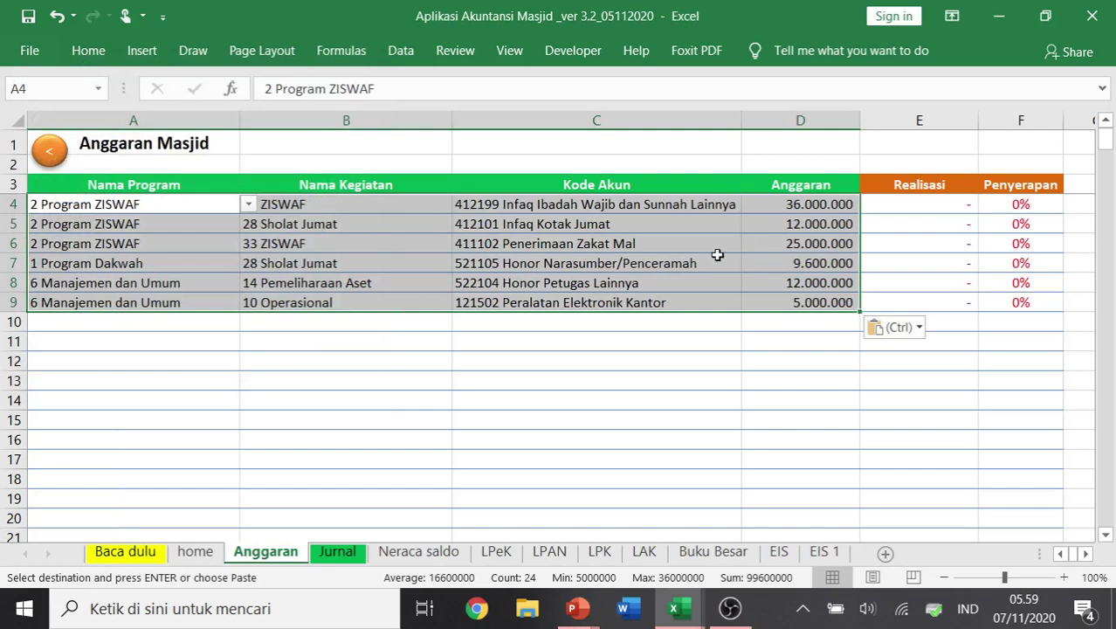
# - Return to the version 2.4 workbook and examine the Jenis Dana classification of the entries in its Jurnal sheet
pyautogui.click(337, 551)
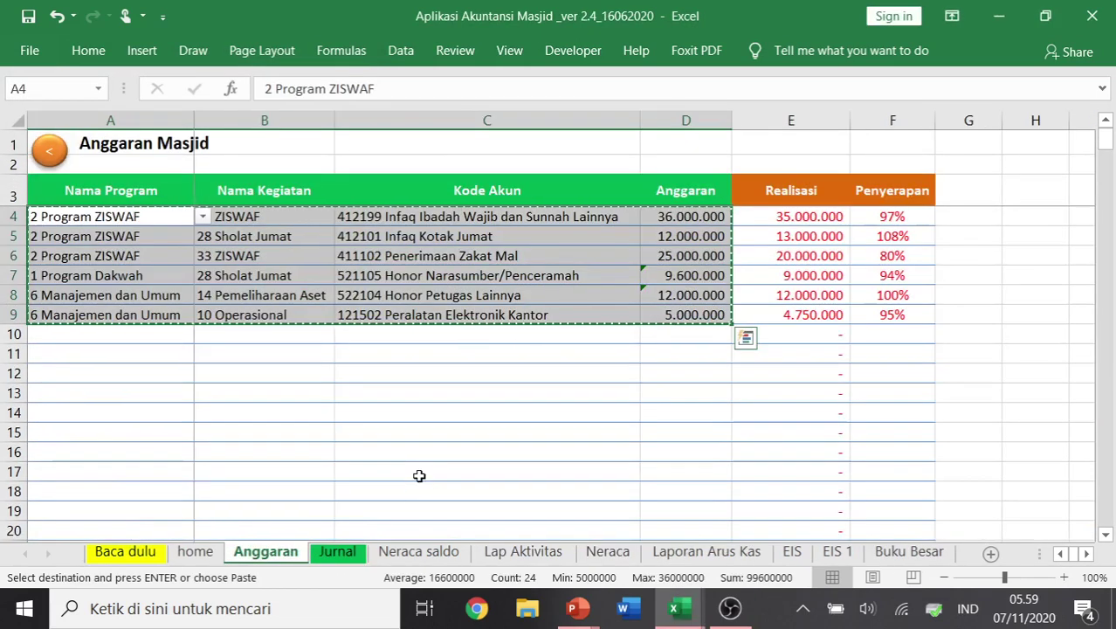
pyautogui.click(354, 552)
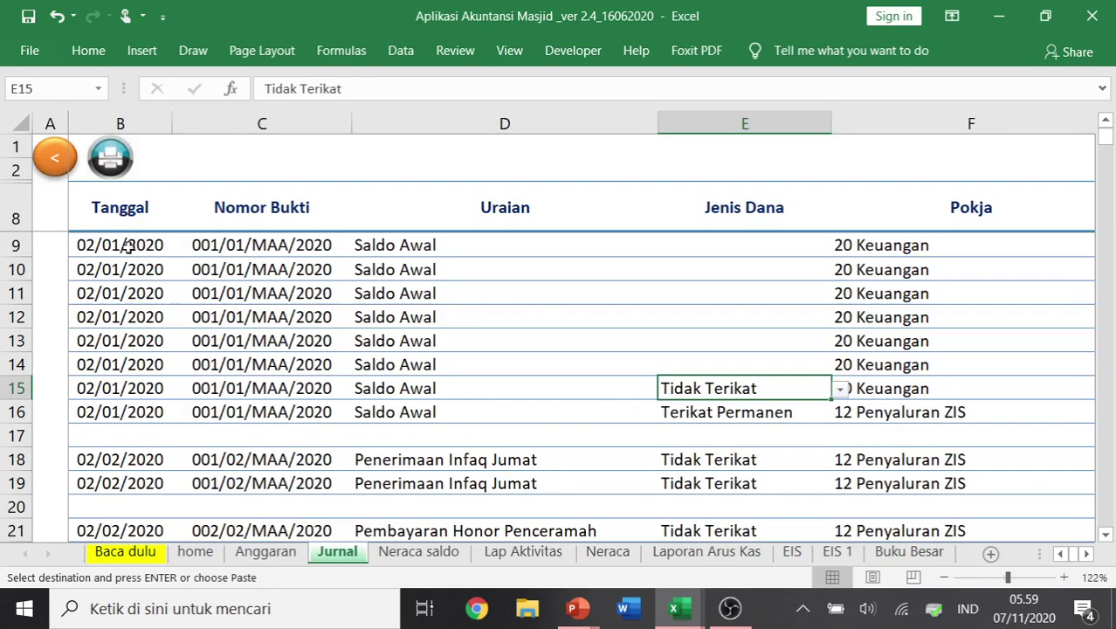
pyautogui.click(110, 221)
pyautogui.press('Down')
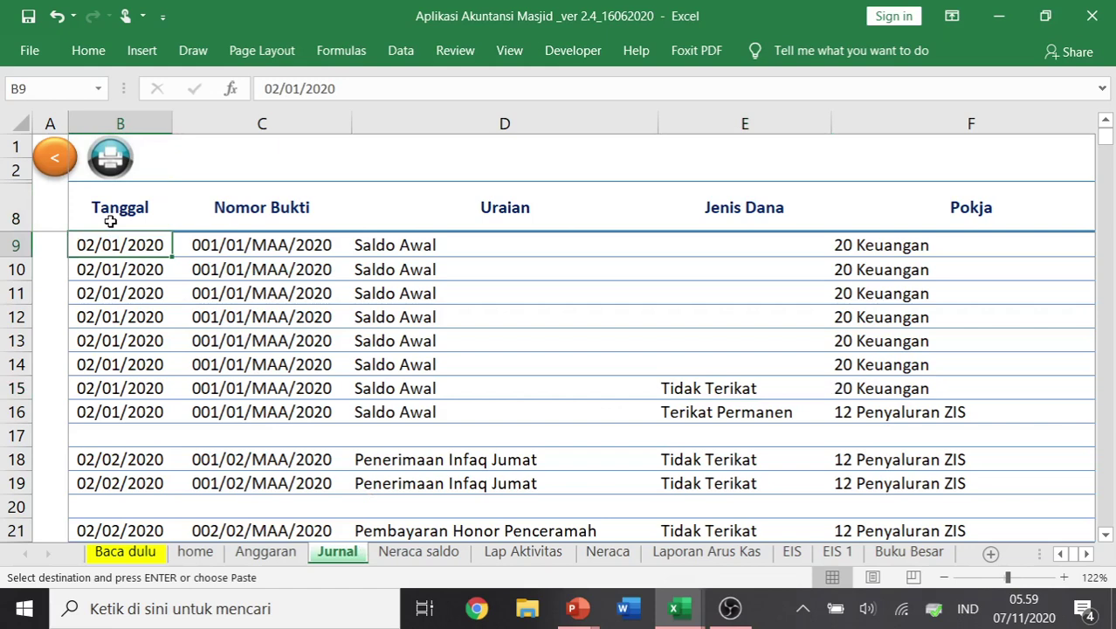
pyautogui.click(722, 393)
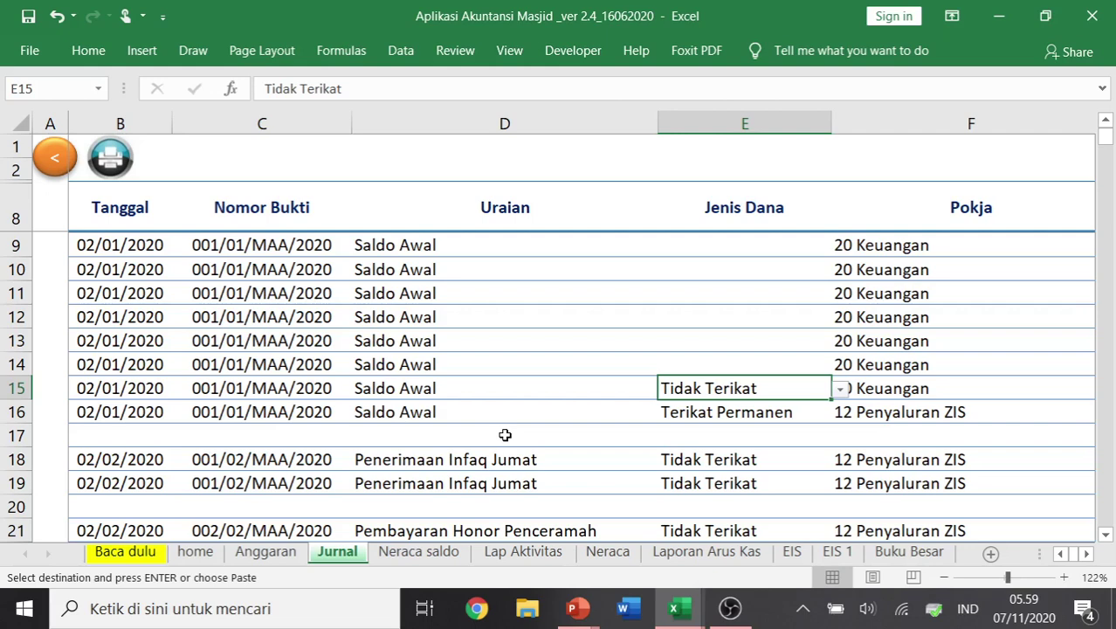
# - Insert a new blank worksheet after the Jurnal sheet in the version 2.4 workbook and return to Jurnal
pyautogui.click(987, 552)
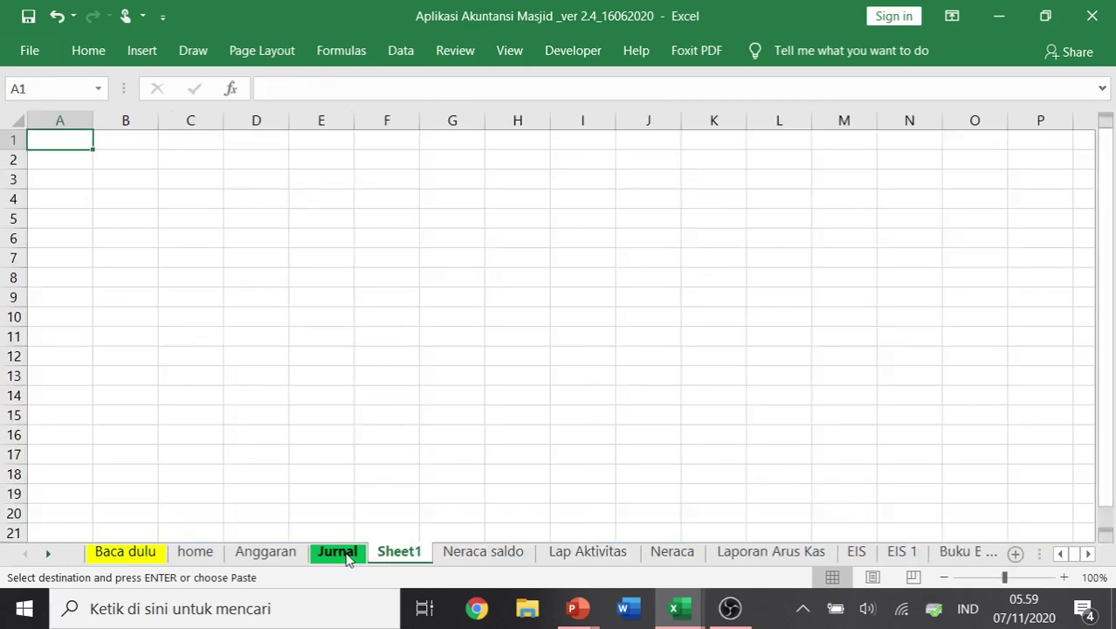
pyautogui.click(342, 552)
pyautogui.click(384, 557)
pyautogui.click(349, 557)
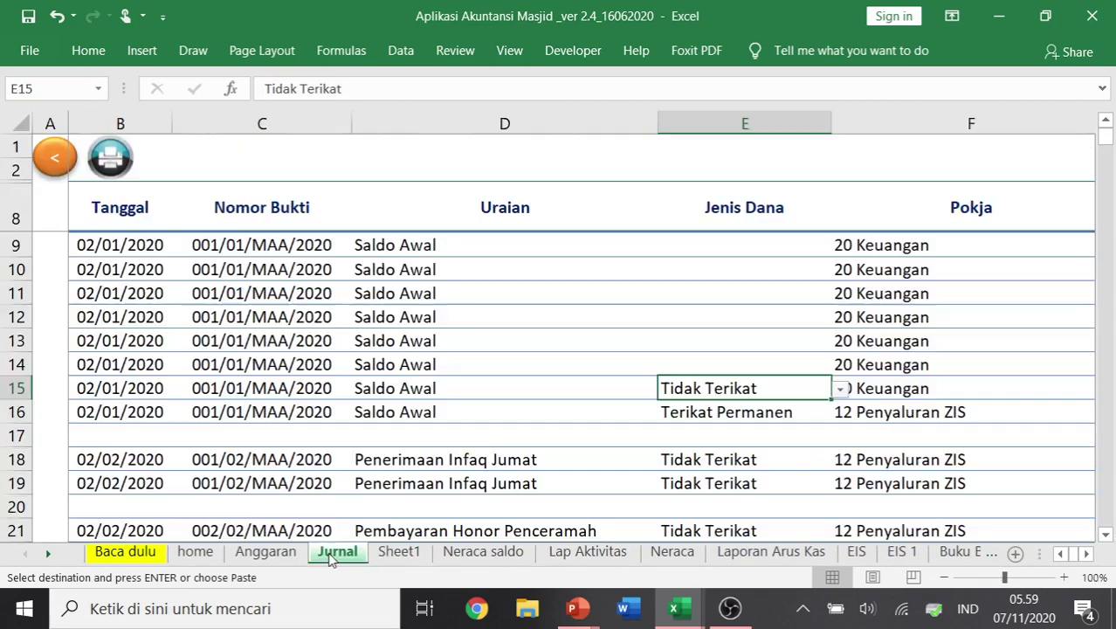
# - Copy the journal entries from Tanggal through Arus Kas, range B9:M49, in the Jurnal sheet
pyautogui.click(103, 237)
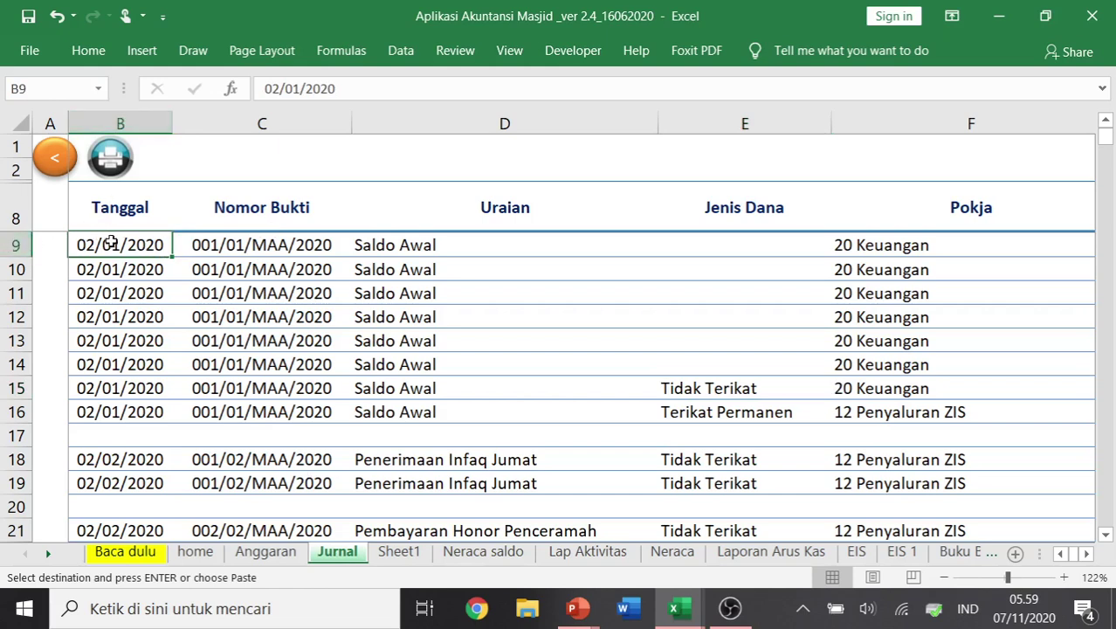
pyautogui.hotkey('shift', 'Right')
pyautogui.hotkey('shift', 'Right')
pyautogui.hotkey('shift', 'Right')
pyautogui.hotkey('shift', 'Right')
pyautogui.hotkey('shift', 'Right')
pyautogui.hotkey('shift', 'Right')
pyautogui.hotkey('shift', 'Right')
pyautogui.hotkey('shift', 'Right')
pyautogui.hotkey('shift', 'Right')
pyautogui.hotkey('shift', 'Right')
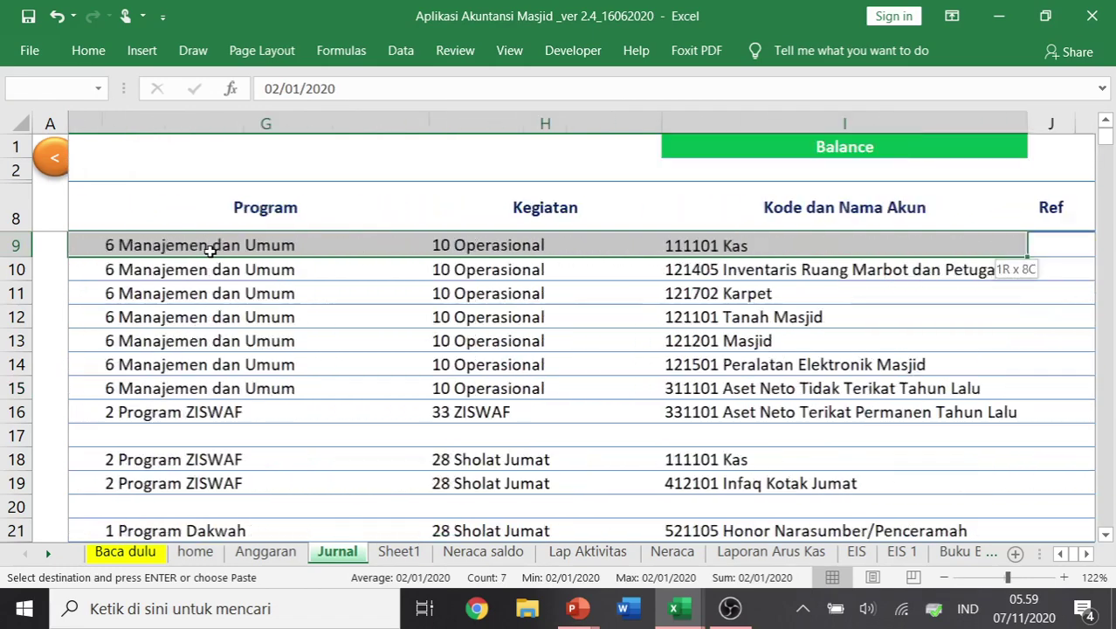
pyautogui.hotkey('shift', 'Right')
pyautogui.hotkey('shift', 'Right')
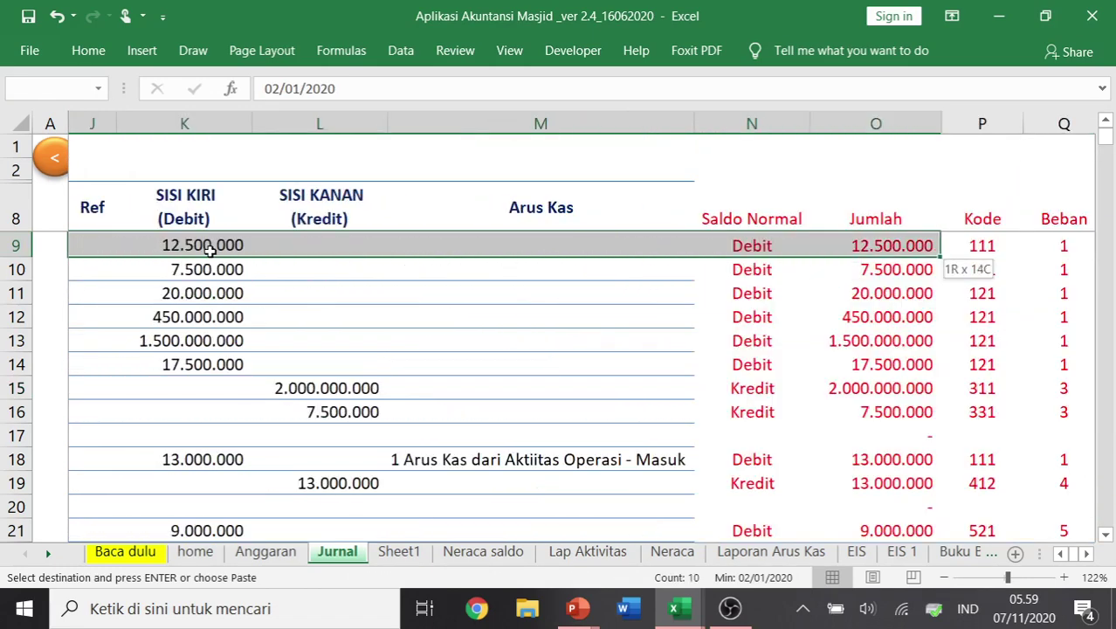
pyautogui.hotkey('shift', 'Left')
pyautogui.hotkey('shift', 'Down')
pyautogui.hotkey('shift', 'Down')
pyautogui.hotkey('shift', 'Down')
pyautogui.hotkey('shift', 'Down')
pyautogui.hotkey('shift', 'Down')
pyautogui.hotkey('shift', 'Down')
pyautogui.hotkey('shift', 'Down')
pyautogui.hotkey('shift', 'Down')
pyautogui.hotkey('shift', 'Down')
pyautogui.hotkey('shift', 'Down')
pyautogui.hotkey('shift', 'Down')
pyautogui.hotkey('shift', 'Down')
pyautogui.hotkey('shift', 'Down')
pyautogui.hotkey('shift', 'Down')
pyautogui.hotkey('shift', 'Down')
pyautogui.hotkey('shift', 'Down')
pyautogui.hotkey('shift', 'Down')
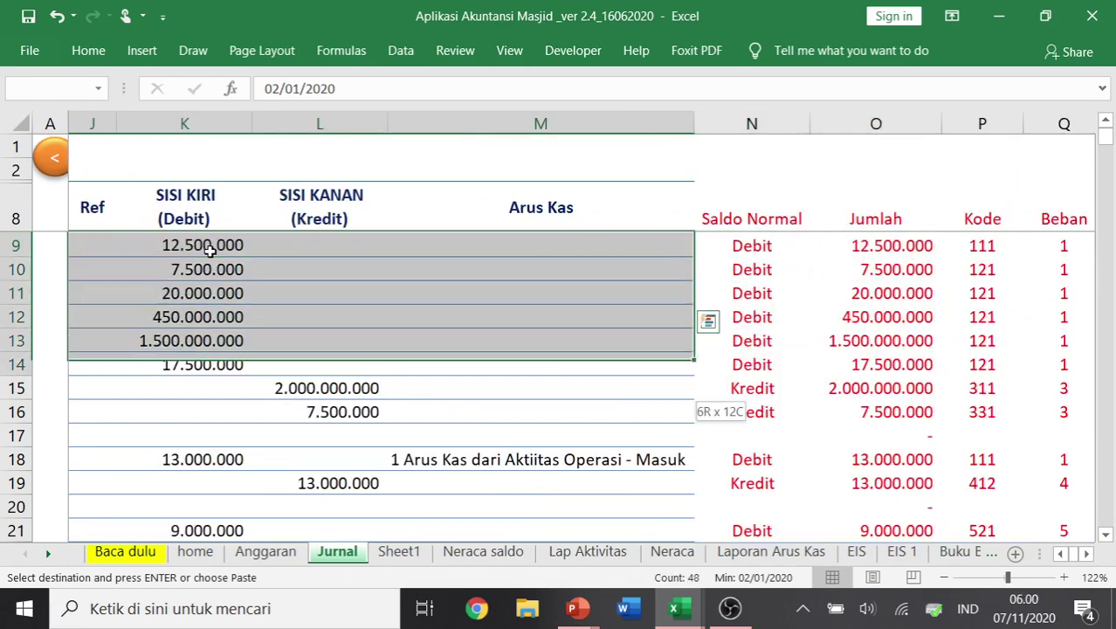
pyautogui.hotkey('shift', 'Down')
pyautogui.hotkey('shift', 'Down')
pyautogui.hotkey('shift', 'Down')
pyautogui.hotkey('shift', 'Down')
pyautogui.hotkey('shift', 'Down')
pyautogui.hotkey('shift', 'Down')
pyautogui.hotkey('shift', 'Down')
pyautogui.hotkey('shift', 'Down')
pyautogui.hotkey('shift', 'Down')
pyautogui.hotkey('shift', 'Down')
pyautogui.hotkey('shift', 'Down')
pyautogui.hotkey('shift', 'Down')
pyautogui.hotkey('shift', 'Down')
pyautogui.hotkey('shift', 'Down')
pyautogui.hotkey('shift', 'Down')
pyautogui.hotkey('shift', 'Down')
pyautogui.hotkey('shift', 'Down')
pyautogui.hotkey('shift', 'Down')
pyautogui.hotkey('shift', 'Down')
pyautogui.hotkey('shift', 'Down')
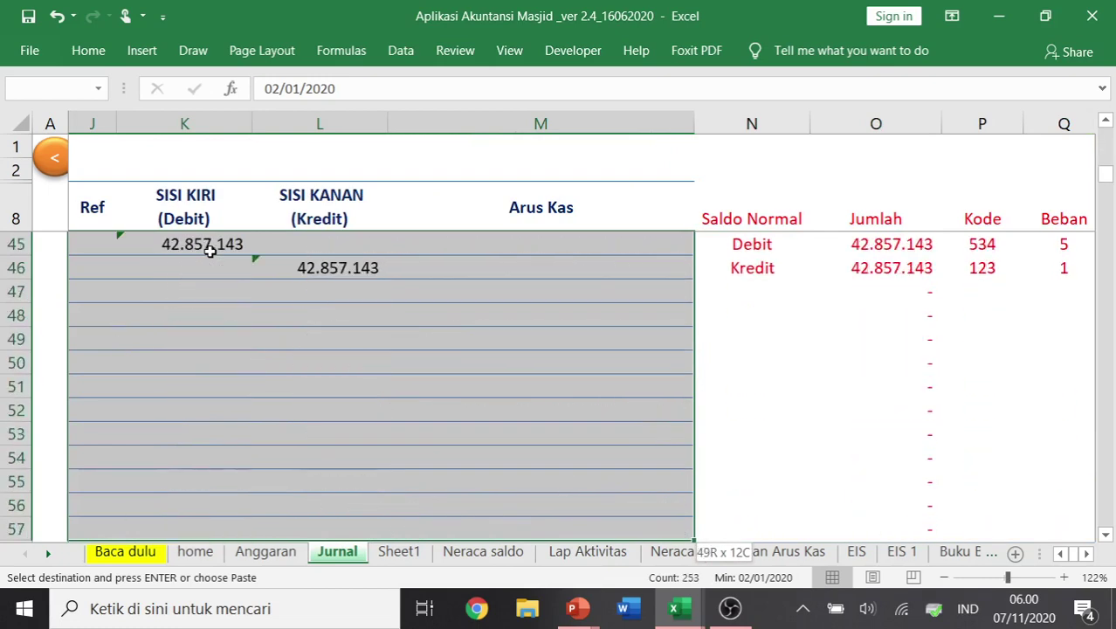
pyautogui.hotkey('shift', 'Up')
pyautogui.hotkey('shift', 'Up')
pyautogui.hotkey('shift', 'Up')
pyautogui.hotkey('shift', 'Up')
pyautogui.hotkey('shift', 'Up')
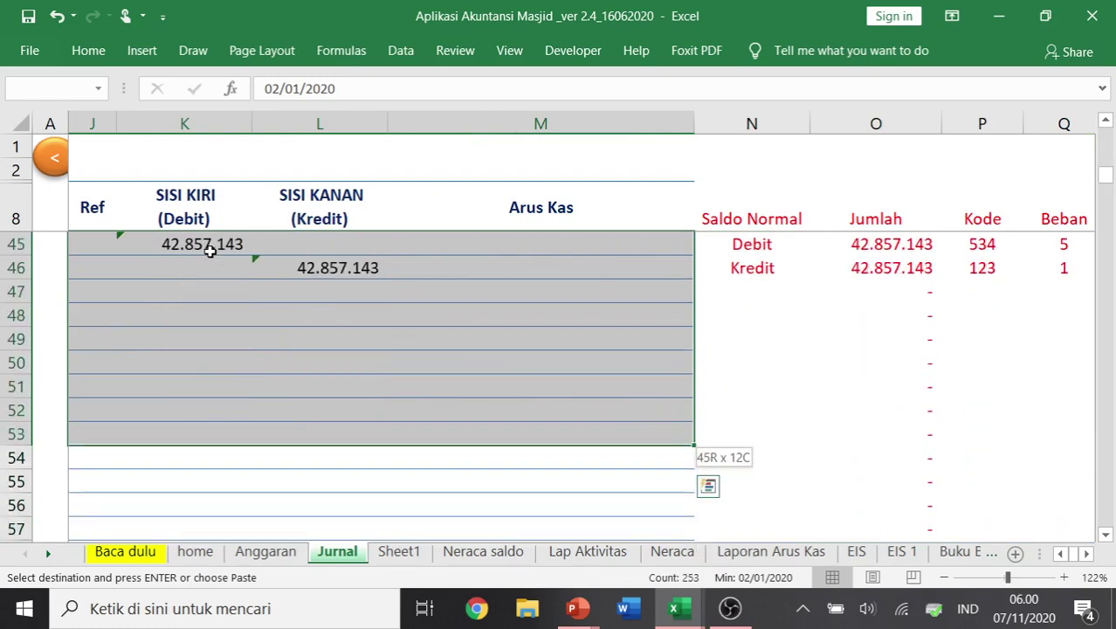
pyautogui.hotkey('shift', 'Up')
pyautogui.hotkey('shift', 'Up')
pyautogui.hotkey('shift', 'Up')
pyautogui.hotkey('shift', 'Up')
pyautogui.hotkey('shift', 'Up')
pyautogui.hotkey('shift', 'Up')
pyautogui.hotkey('shift', 'Down')
pyautogui.hotkey('shift', 'Down')
pyautogui.hotkey('shift', 'Down')
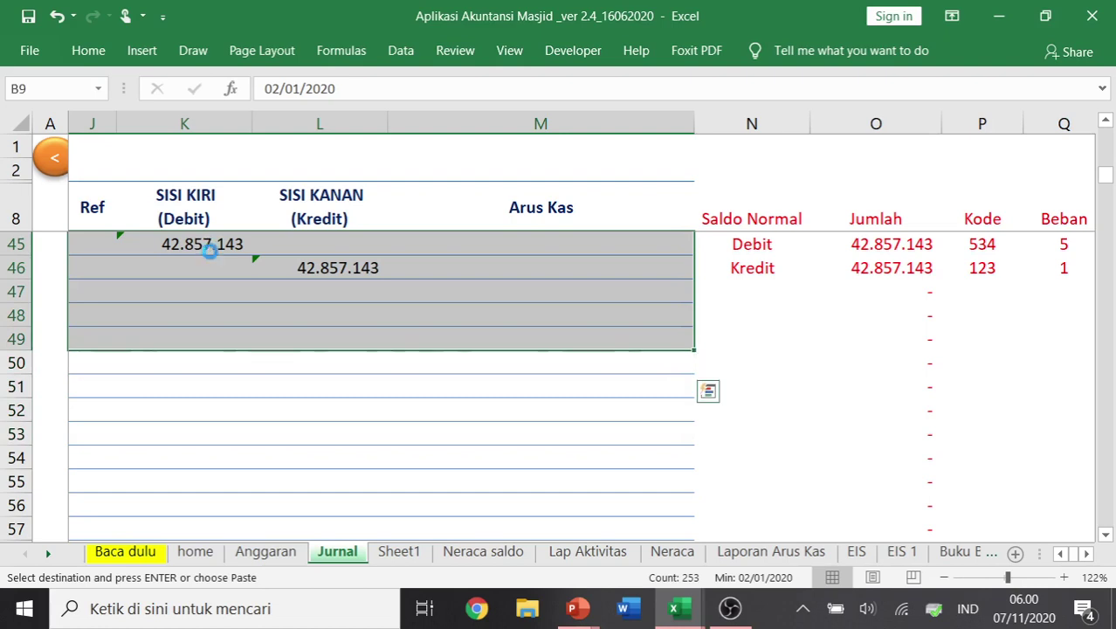
# - Paste the copied journal entries as values only into the blank Sheet1, starting at cell A1
pyautogui.click(398, 552)
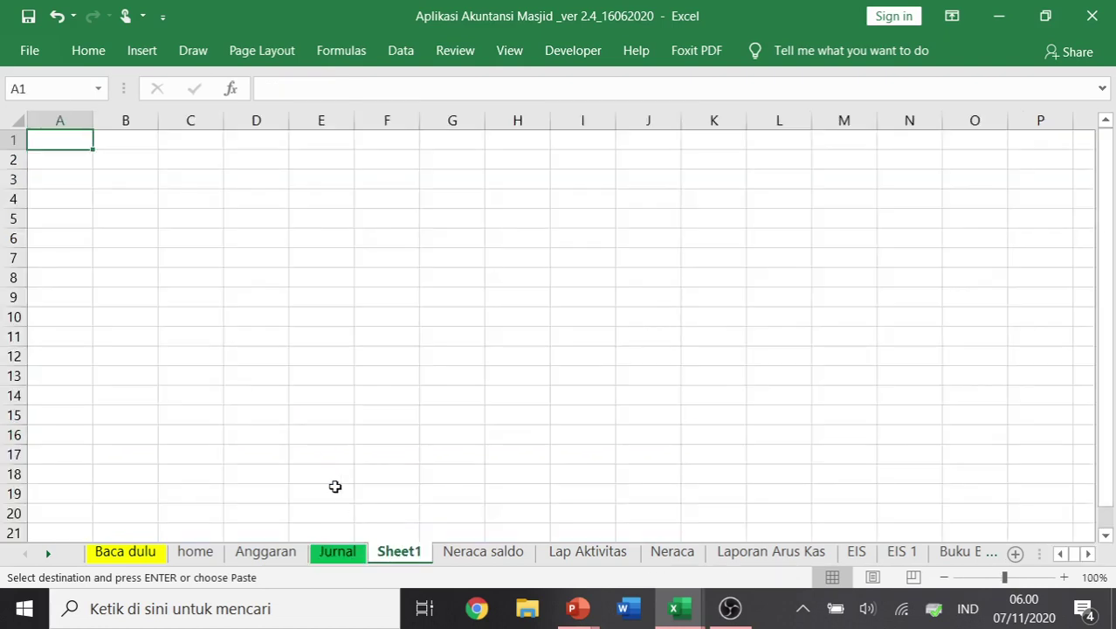
pyautogui.rightClick(77, 139)
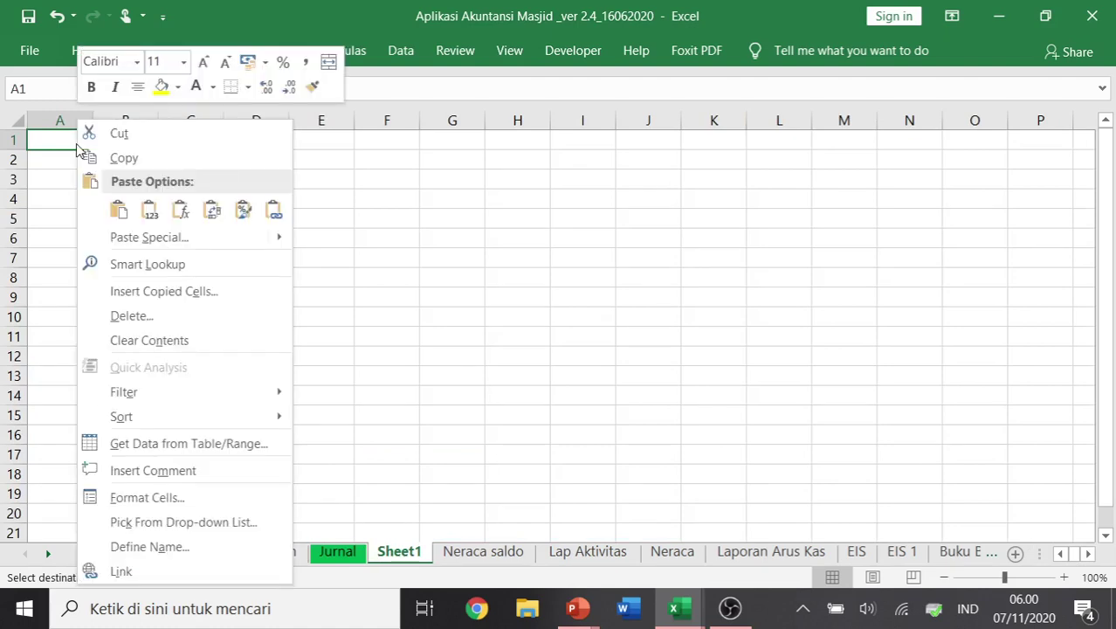
pyautogui.click(139, 241)
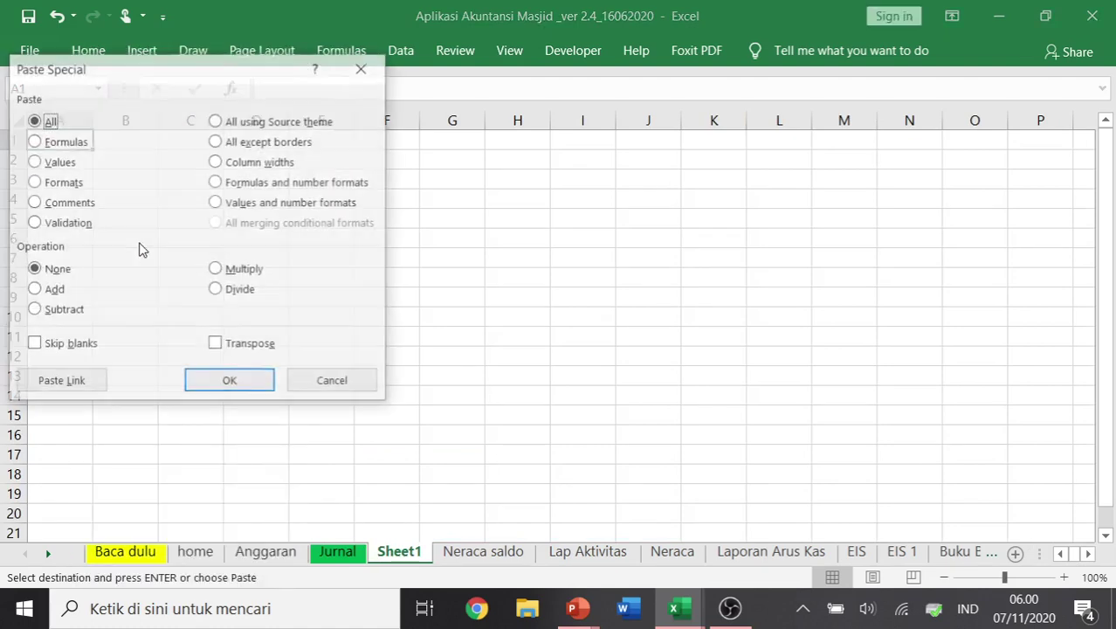
pyautogui.click(52, 161)
pyautogui.click(232, 378)
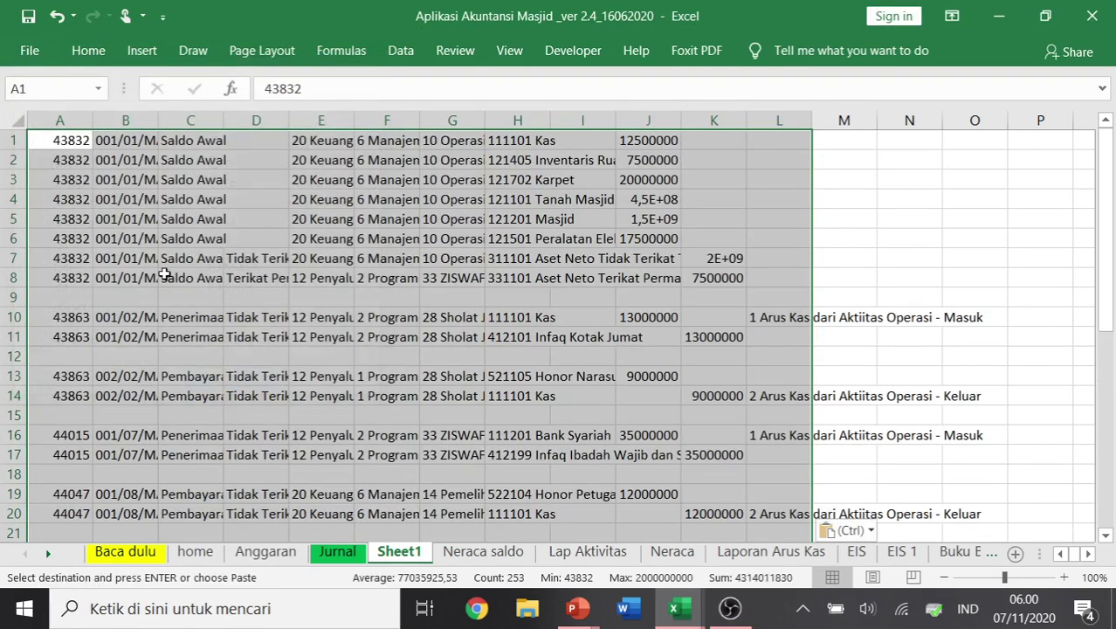
# - Autofit the widths of all columns in Sheet1 and select the fund type column D
pyautogui.click(15, 118)
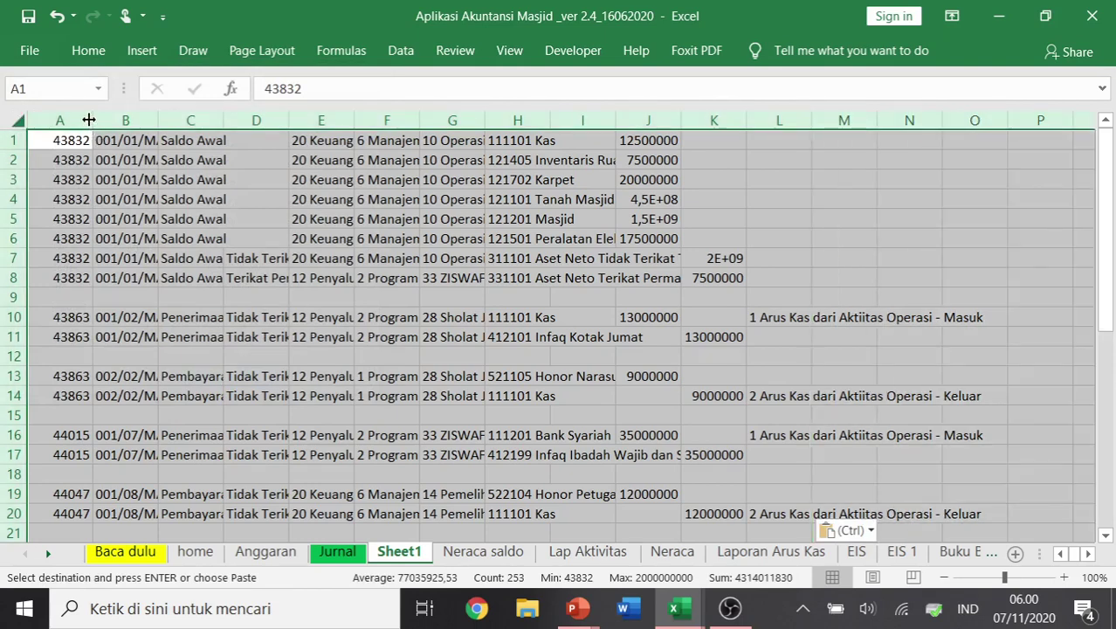
pyautogui.doubleClick(88, 119)
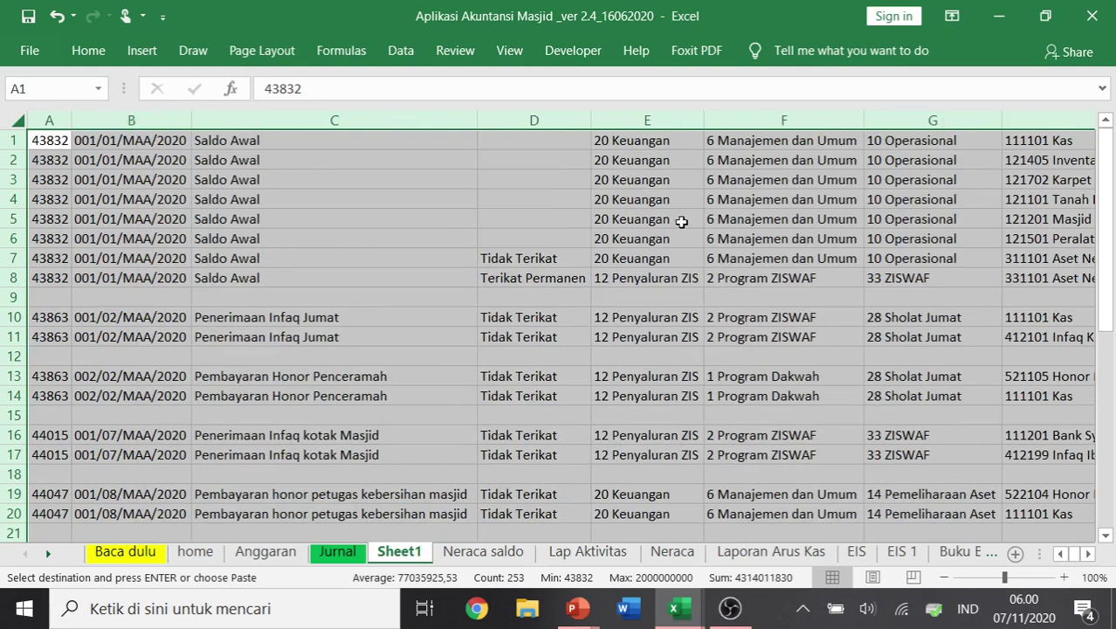
pyautogui.click(544, 229)
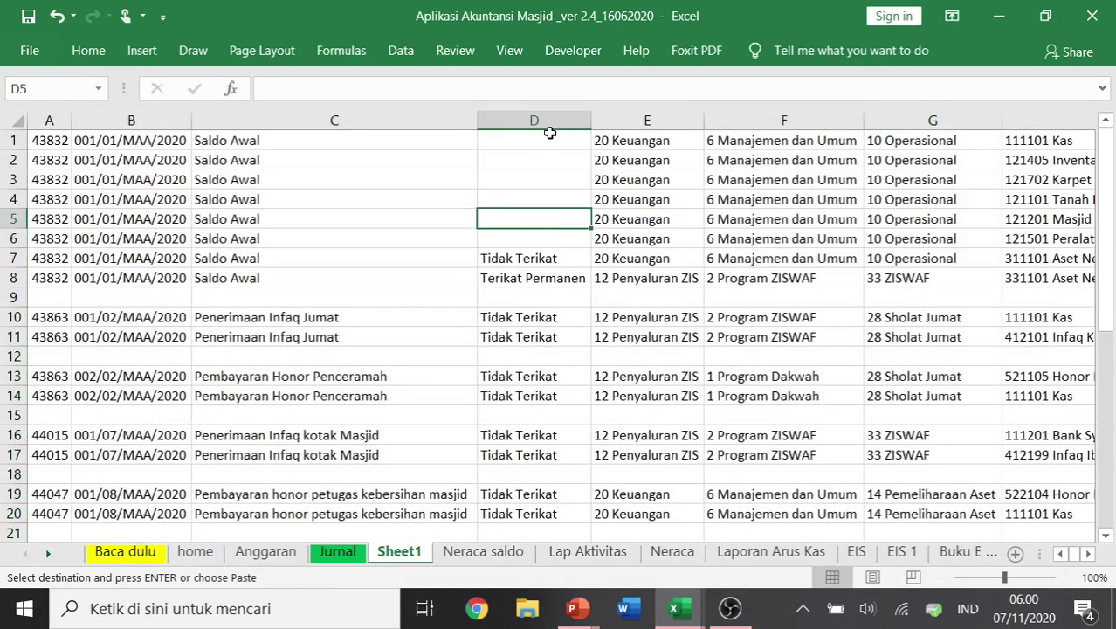
pyautogui.click(552, 119)
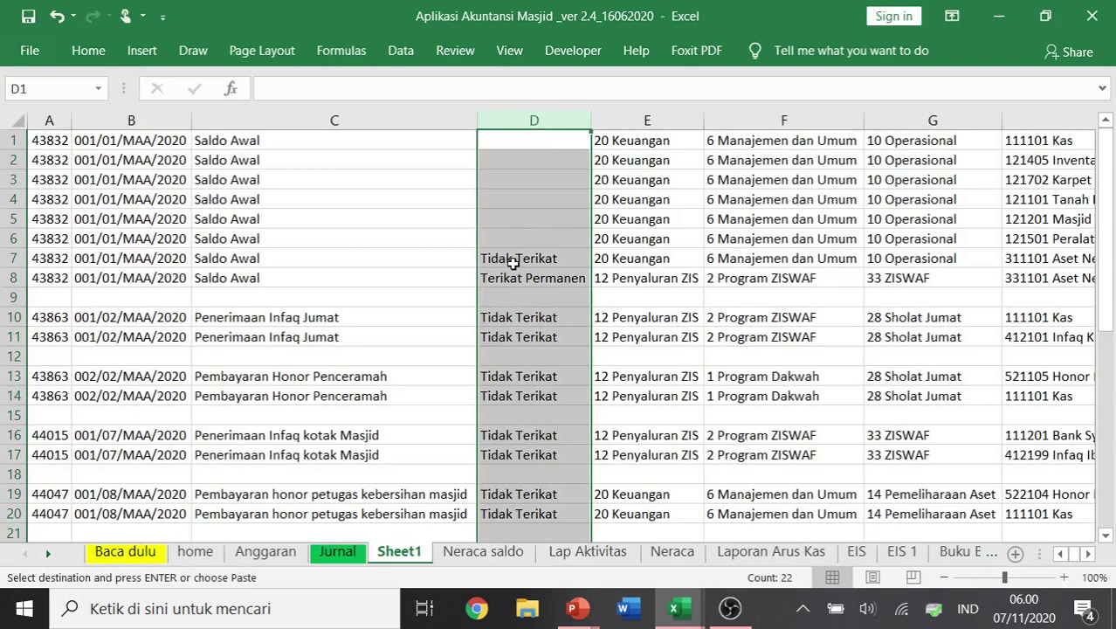
# - Switch to the version 3.2 workbook and copy the heading text "Tanpa Pembatasan dari Pemberi Sumber Daya" from cell D10 of its LPeK sheet
pyautogui.hotkey('ctrl', 'Tab')
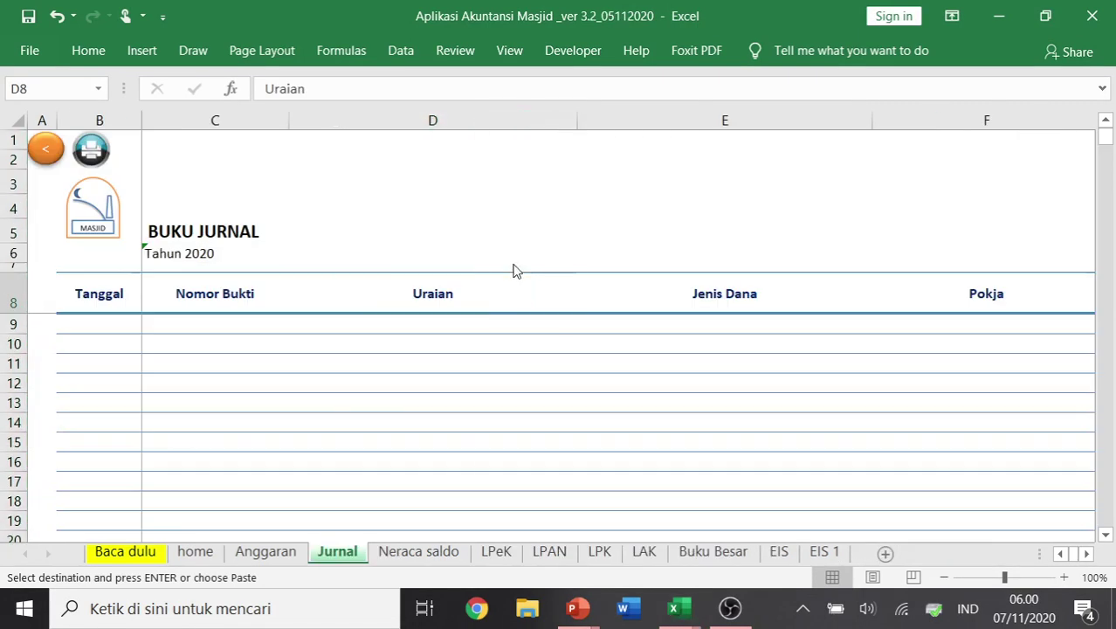
pyautogui.click(502, 558)
pyautogui.click(608, 327)
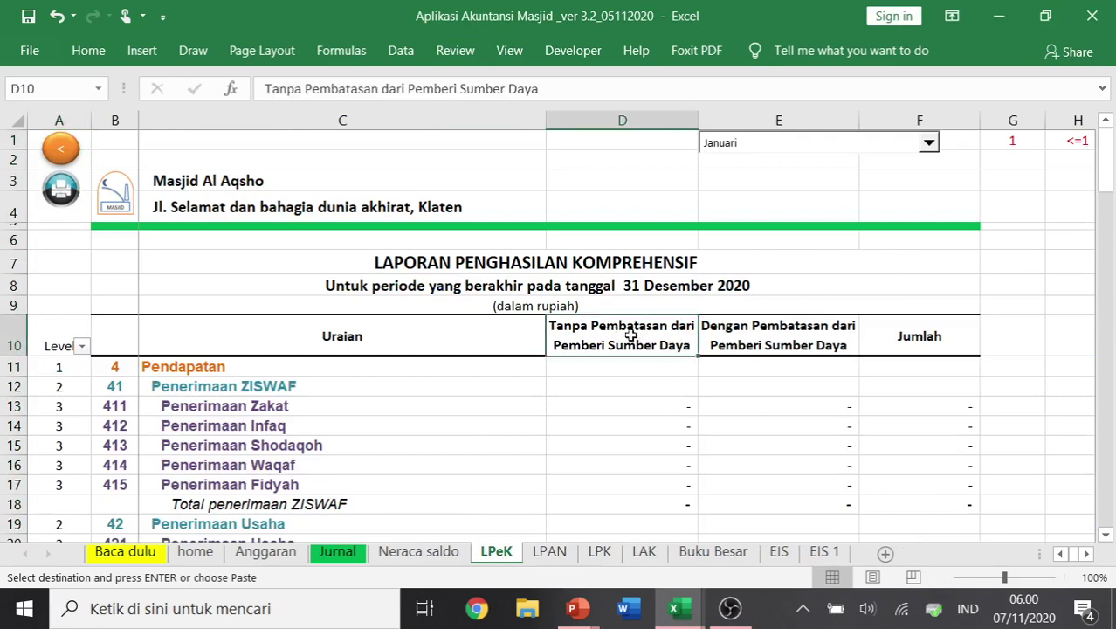
pyautogui.doubleClick(567, 344)
pyautogui.moveTo(550, 325); pyautogui.dragTo(668, 352)
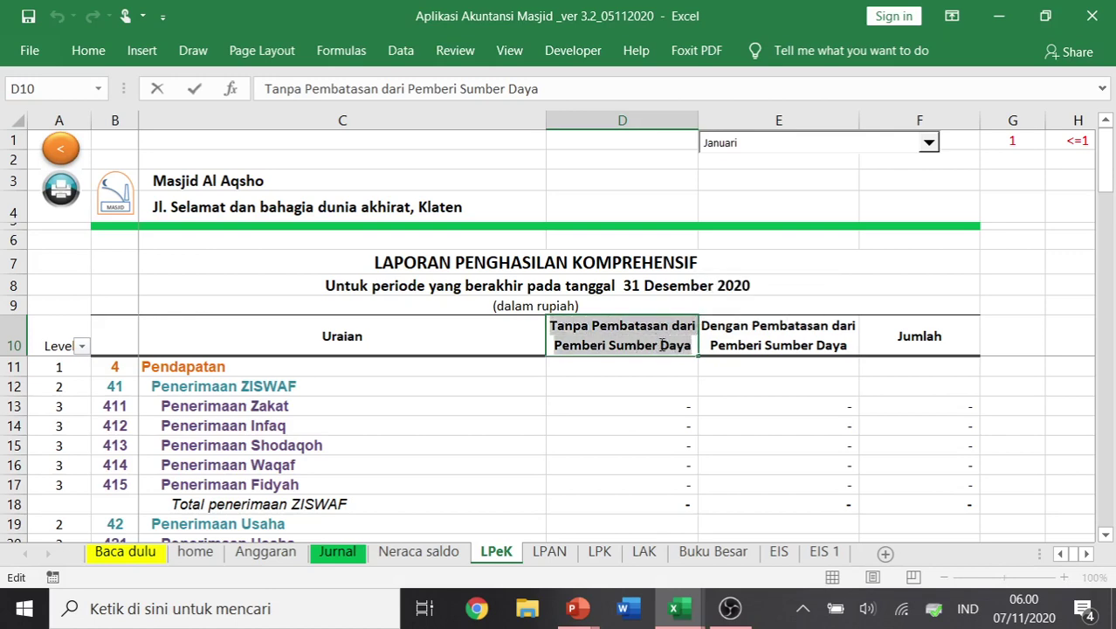
pyautogui.press('Return')
# - Return to the version 2.4 workbook and replace every "Tidak Terikat" in Sheet1's column D with "Tanpa Pembatasan dari Pemberi Sumber Daya"
pyautogui.hotkey('alt', 'Tab')
pyautogui.hotkey('ctrl', 'space')
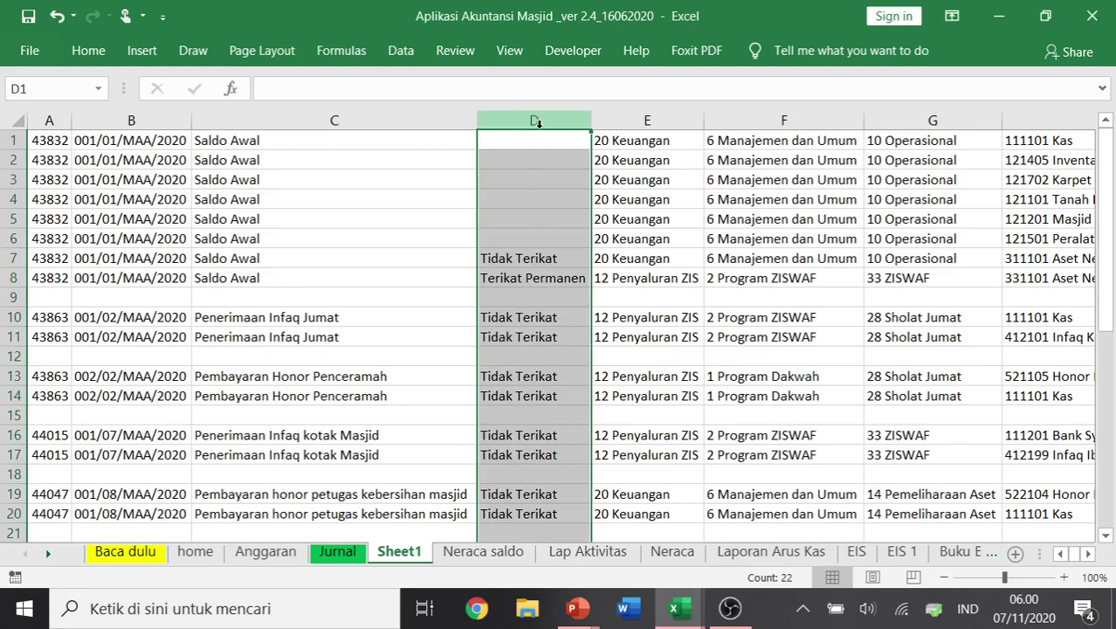
pyautogui.hotkey('ctrl', 'h')
pyautogui.hotkey('ctrl', 'c')
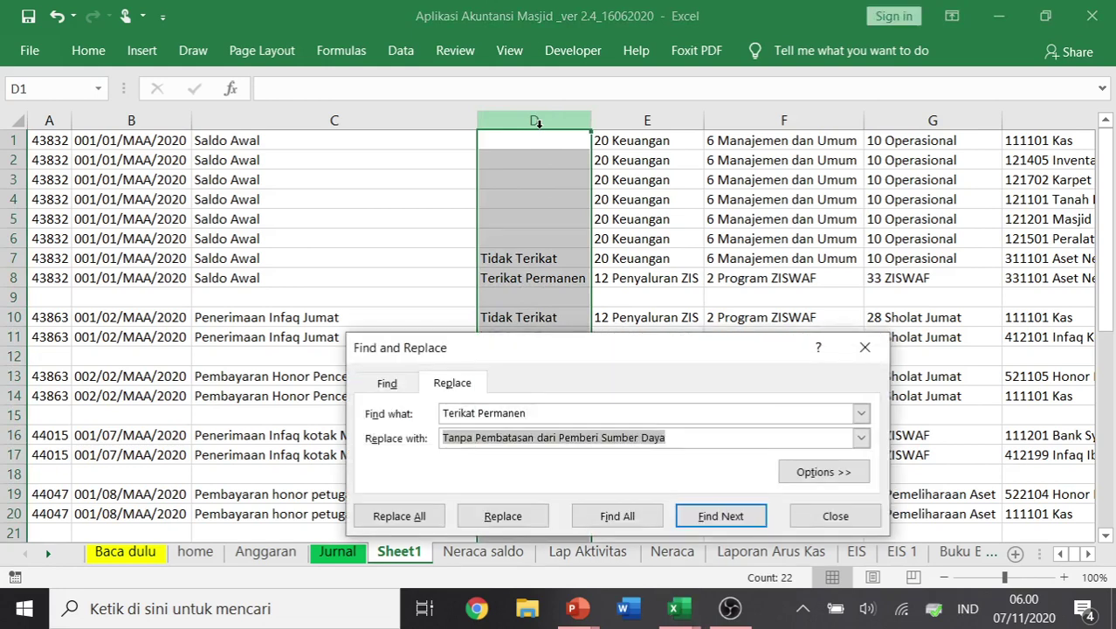
pyautogui.press('BackSpace')
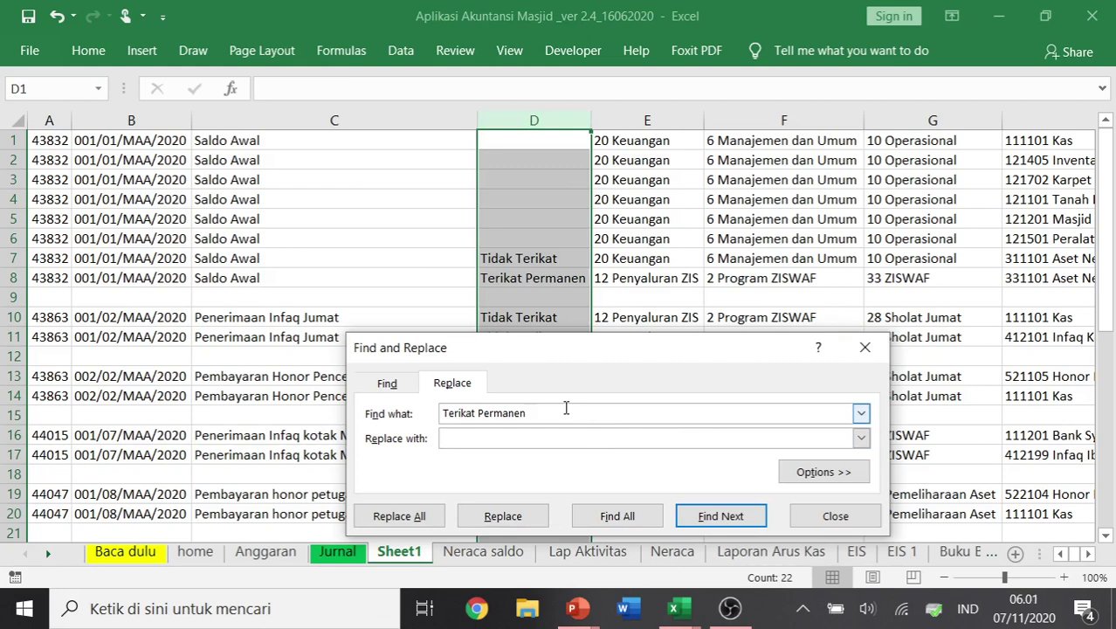
pyautogui.press('BackSpace')
pyautogui.press('BackSpace')
pyautogui.press('BackSpace')
pyautogui.press('BackSpace')
pyautogui.press('BackSpace')
pyautogui.press('BackSpace')
pyautogui.press('BackSpace')
pyautogui.press('BackSpace')
pyautogui.press('BackSpace')
pyautogui.press('BackSpace')
pyautogui.press('BackSpace')
pyautogui.press('BackSpace')
pyautogui.press('BackSpace')
pyautogui.press('BackSpace')
pyautogui.press('BackSpace')
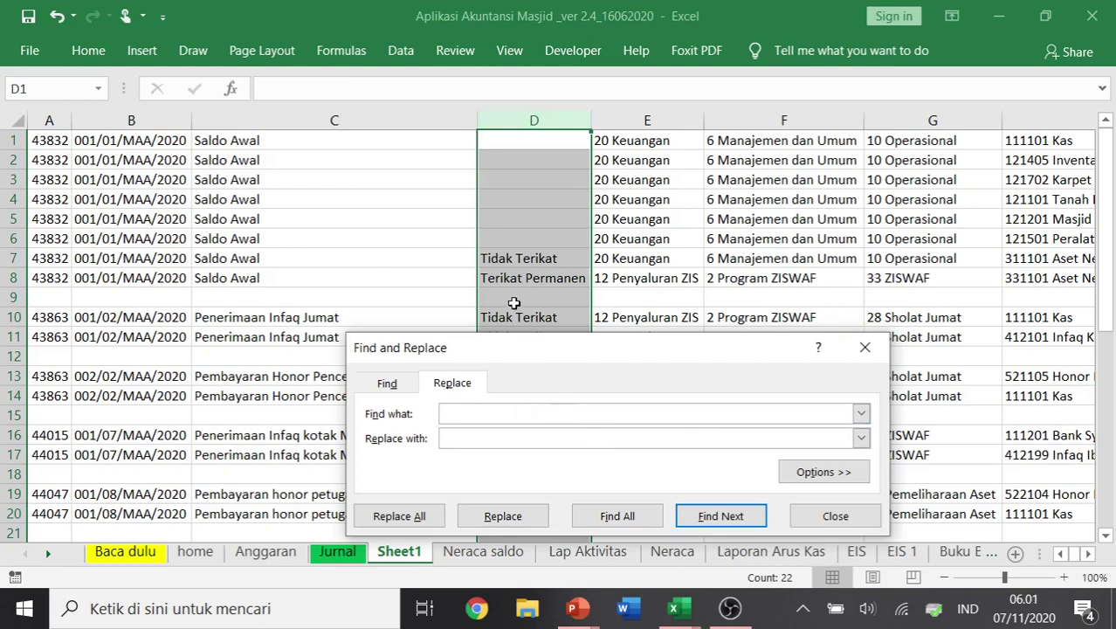
pyautogui.write('Tidak Terikat')
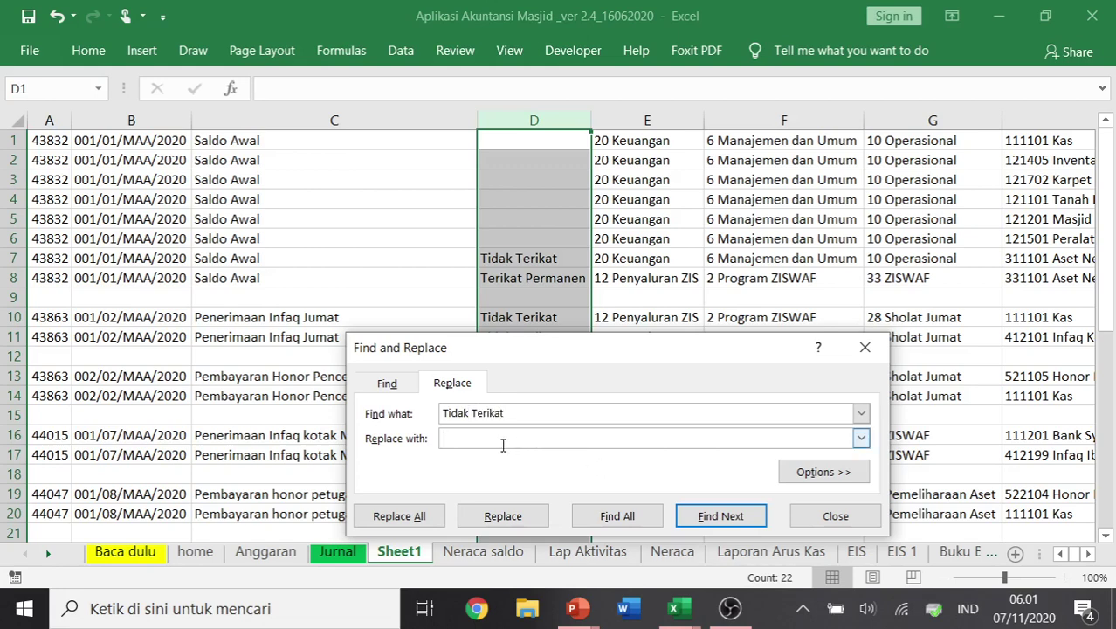
pyautogui.hotkey('ctrl', 'v')
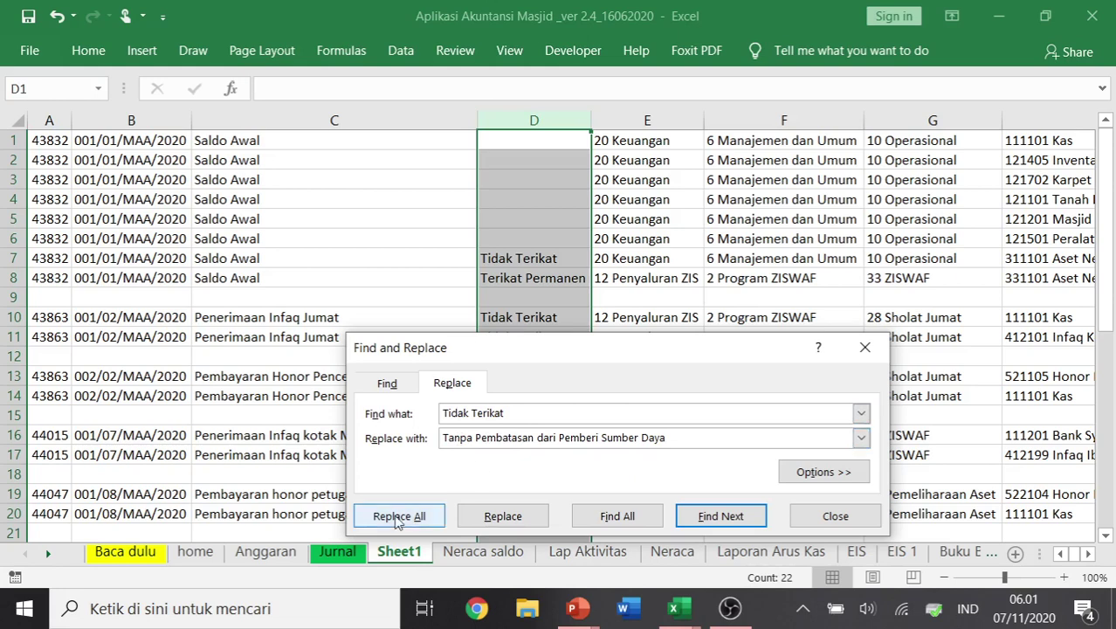
pyautogui.click(399, 515)
pyautogui.click(579, 363)
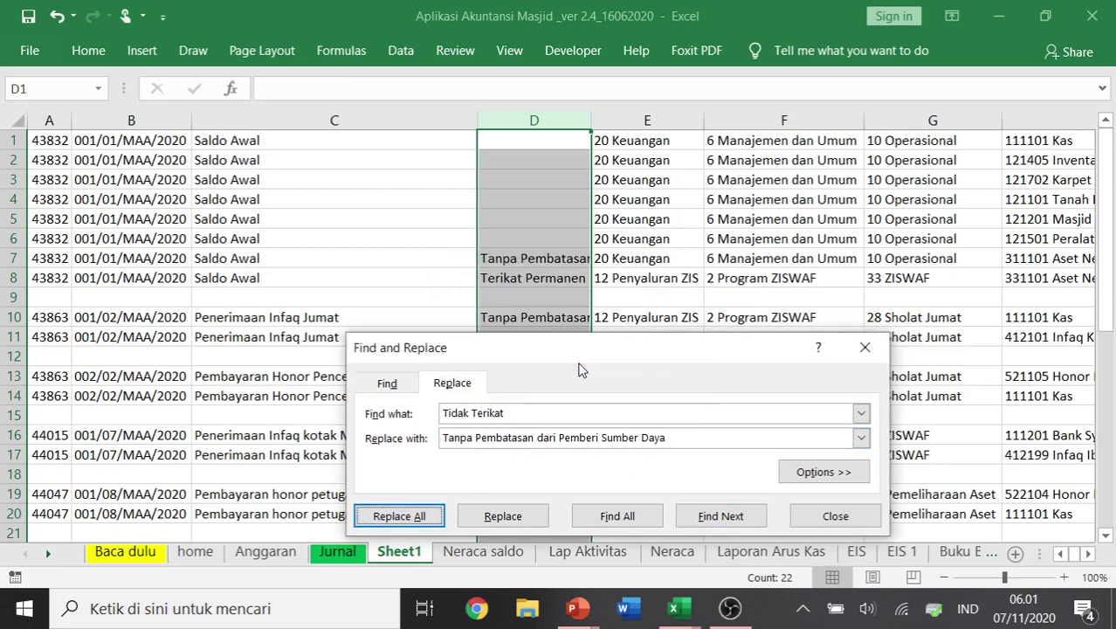
pyautogui.click(811, 517)
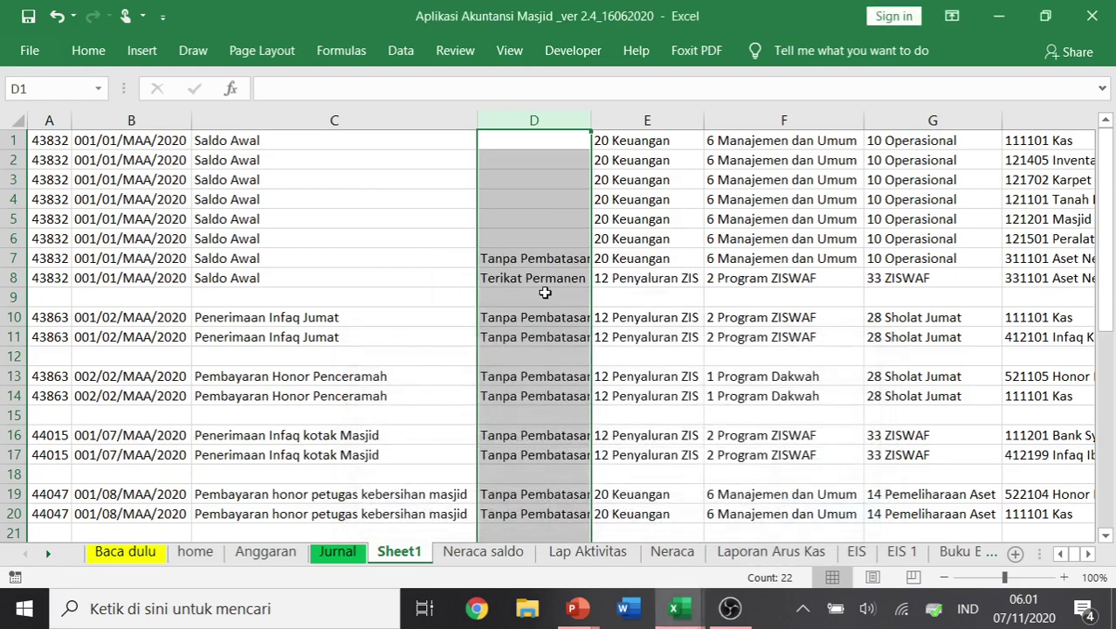
# - Select Sheet1's column D, then copy the heading text "Dengan Pembatasan dari Pemberi Sumber Daya" from LPeK cell E10 in the version 3.2 workbook
pyautogui.click(532, 280)
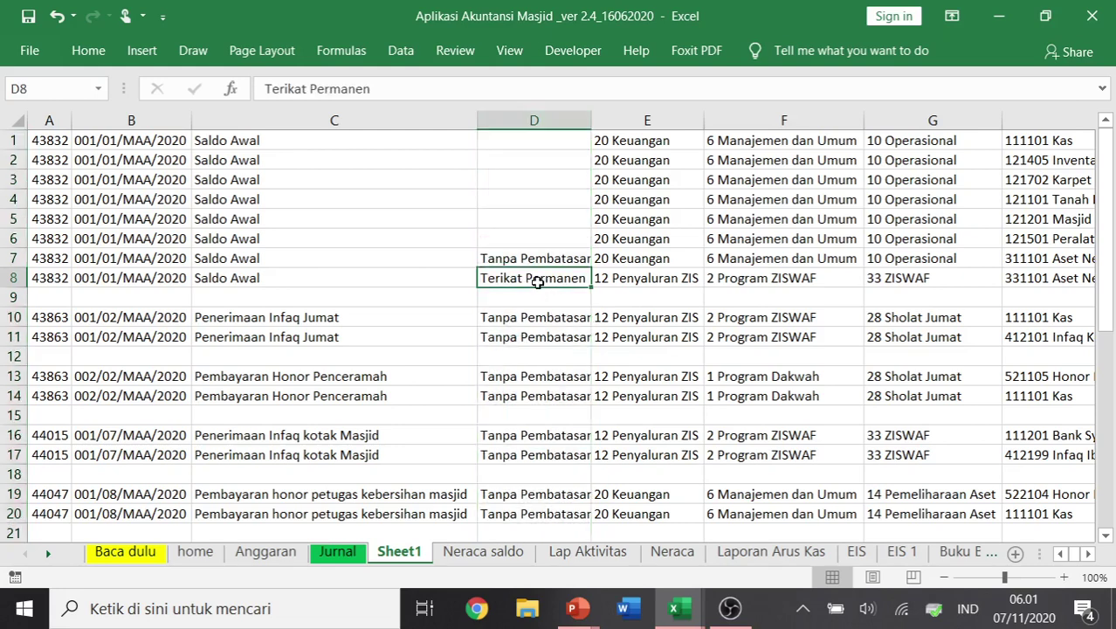
pyautogui.click(535, 117)
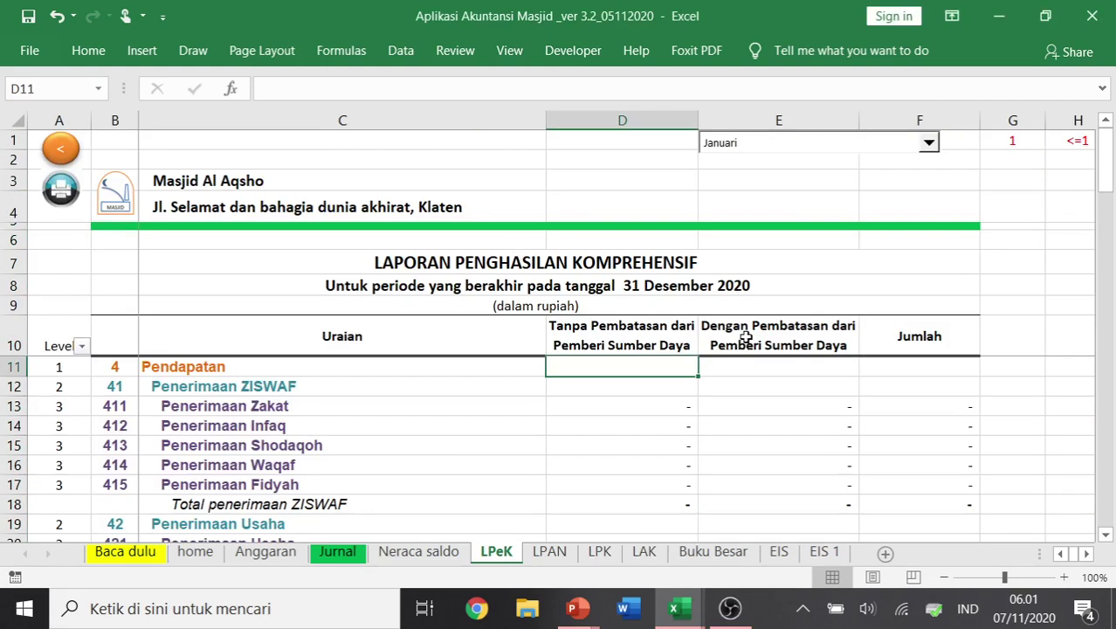
pyautogui.doubleClick(747, 344)
pyautogui.moveTo(700, 325); pyautogui.dragTo(854, 345)
pyautogui.hotkey('ctrl', 'c')
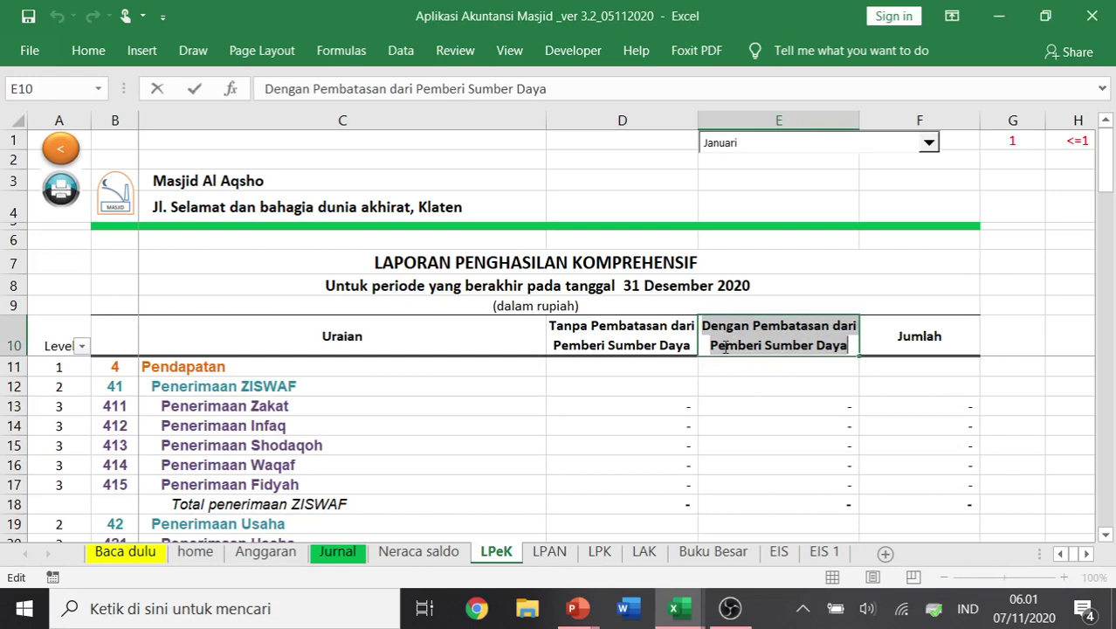
pyautogui.press('Return')
# - Back in the version 2.4 workbook, replace every "Terikat Permanen" in Sheet1's column D with "Dengan Pembatasan dari Pemberi Sumber Daya"
pyautogui.hotkey('alt', 'Tab')
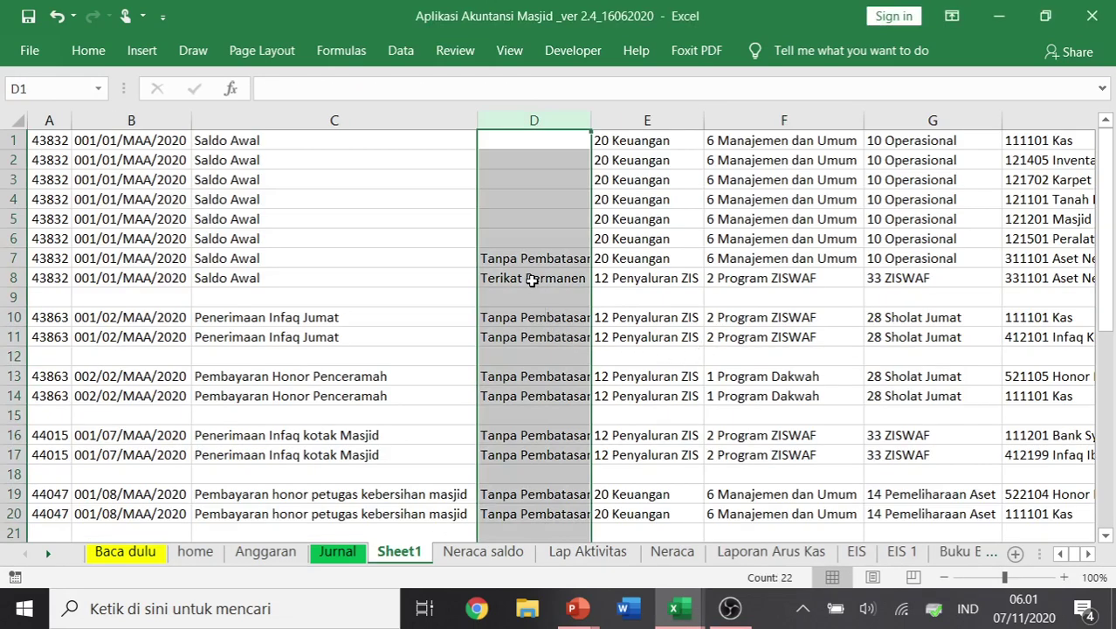
pyautogui.hotkey('ctrl', 'h')
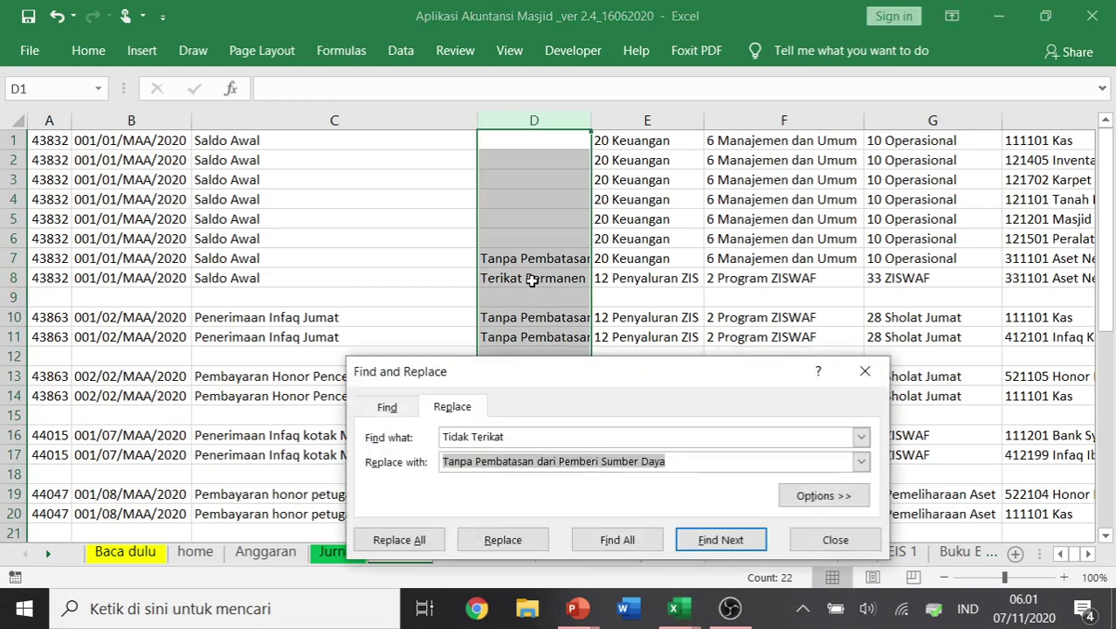
pyautogui.press('BackSpace')
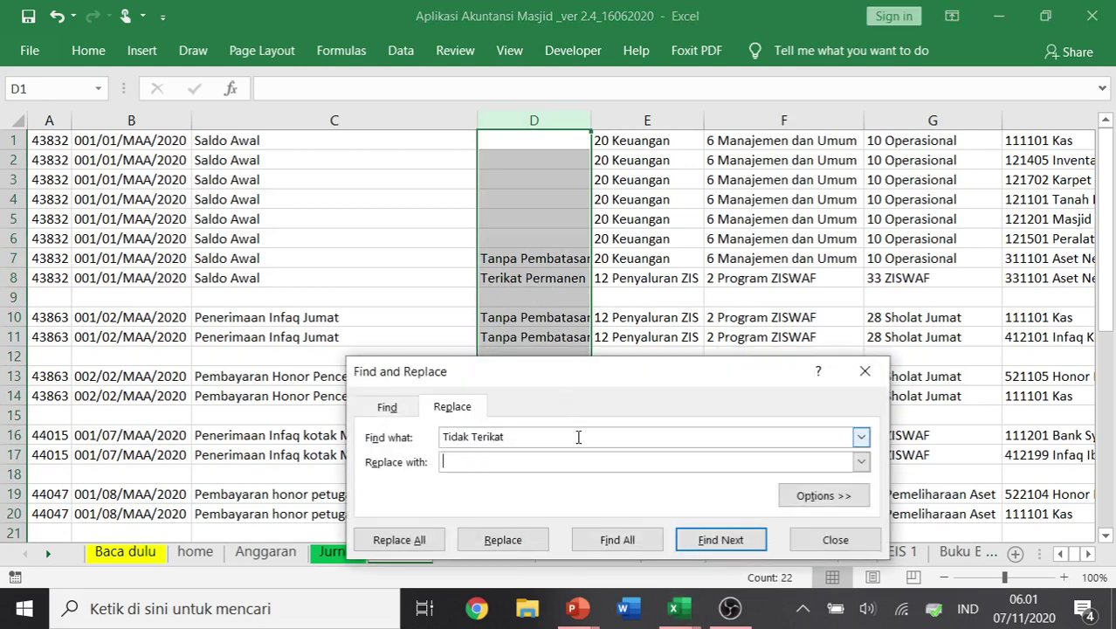
pyautogui.press('BackSpace')
pyautogui.press('BackSpace')
pyautogui.press('BackSpace')
pyautogui.press('BackSpace')
pyautogui.press('BackSpace')
pyautogui.press('BackSpace')
pyautogui.press('BackSpace')
pyautogui.press('BackSpace')
pyautogui.press('BackSpace')
pyautogui.press('BackSpace')
pyautogui.press('BackSpace')
pyautogui.press('BackSpace')
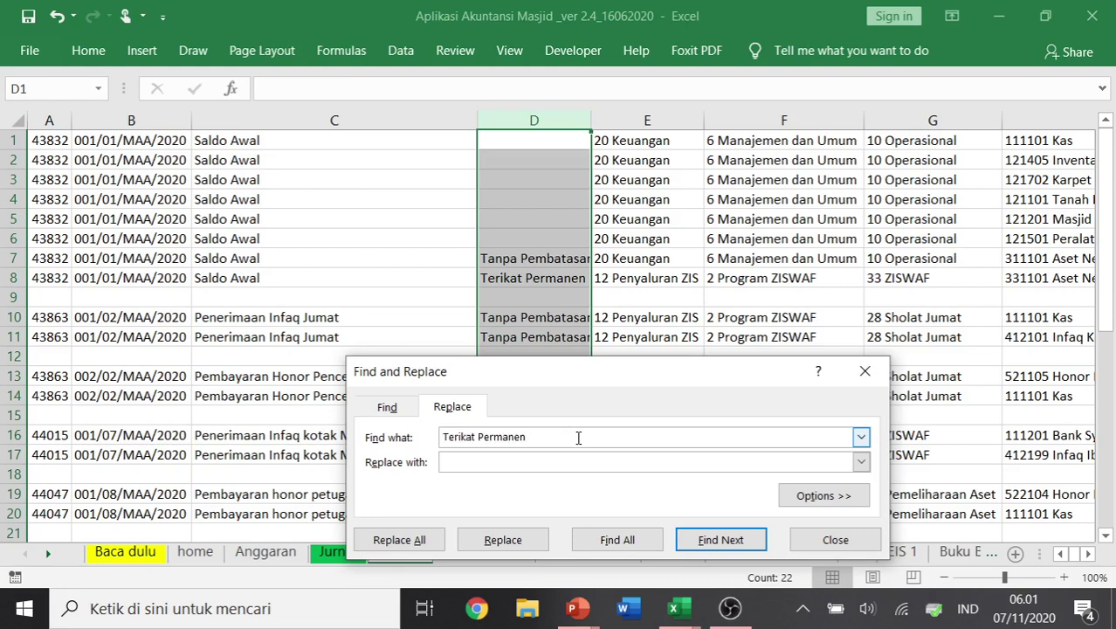
pyautogui.click(560, 460)
pyautogui.hotkey('ctrl', 'v')
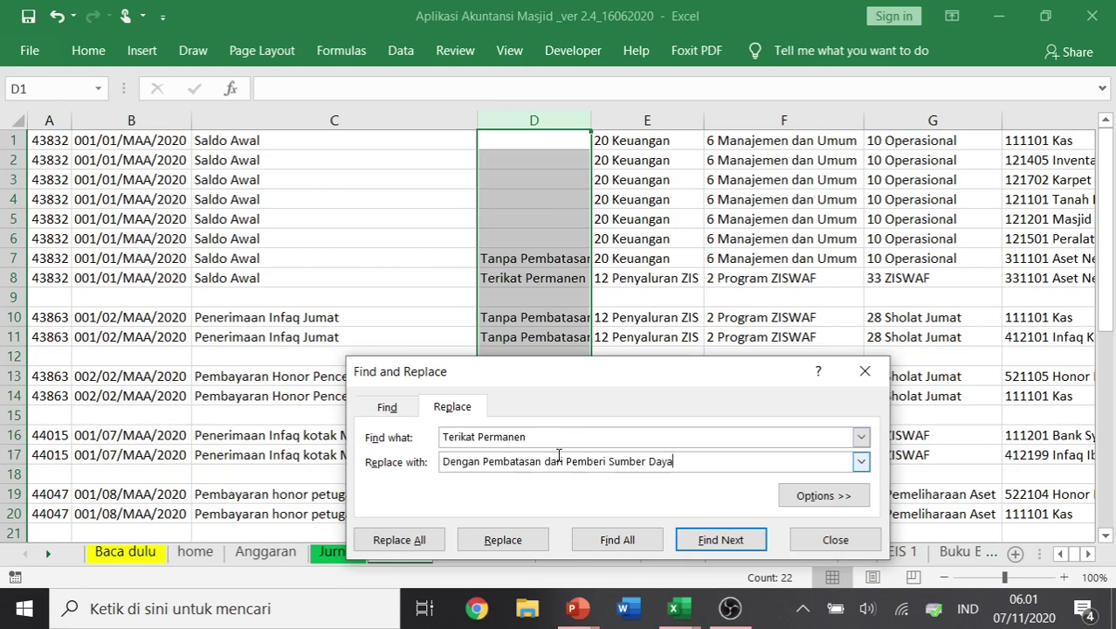
pyautogui.click(442, 536)
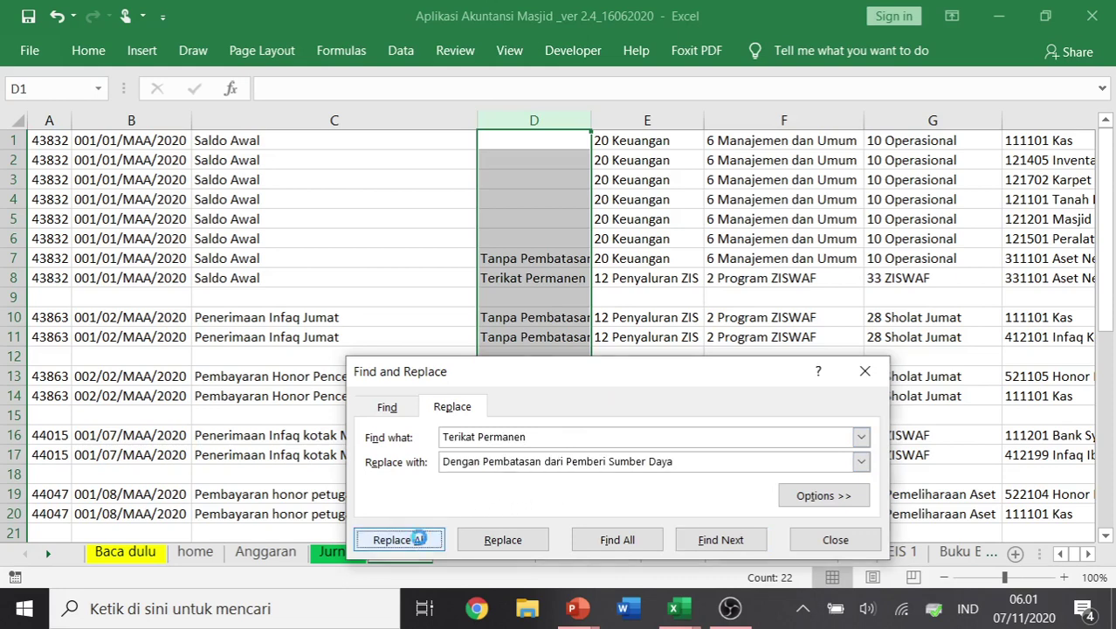
pyautogui.click(564, 360)
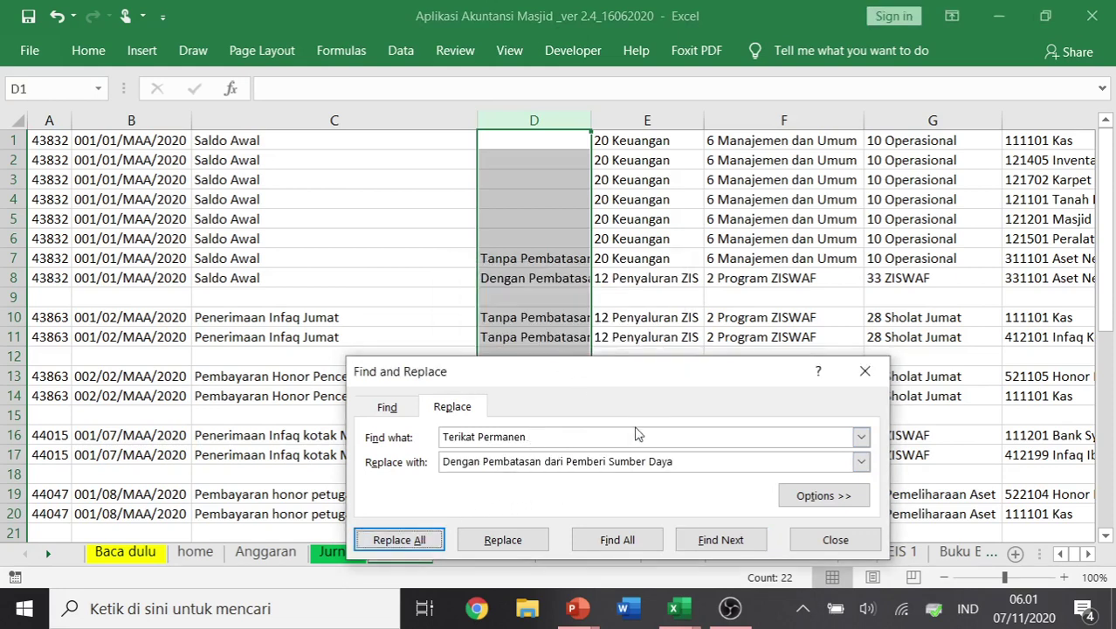
pyautogui.click(833, 538)
pyautogui.click(539, 358)
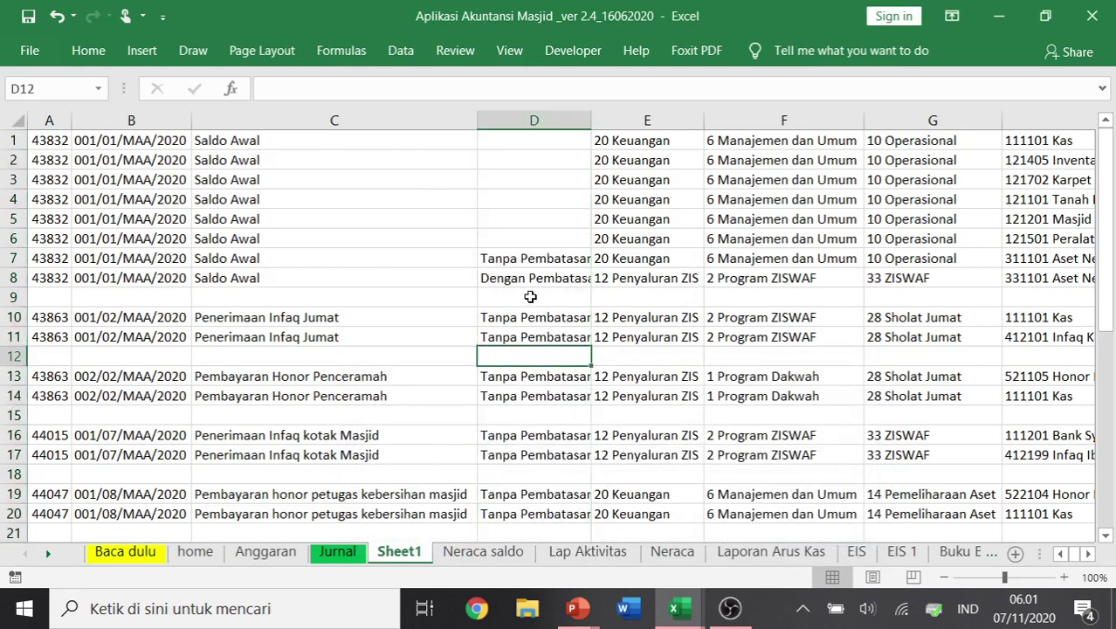
# - Copy the converted journal data in Sheet1's range A1:L39
pyautogui.click(47, 145)
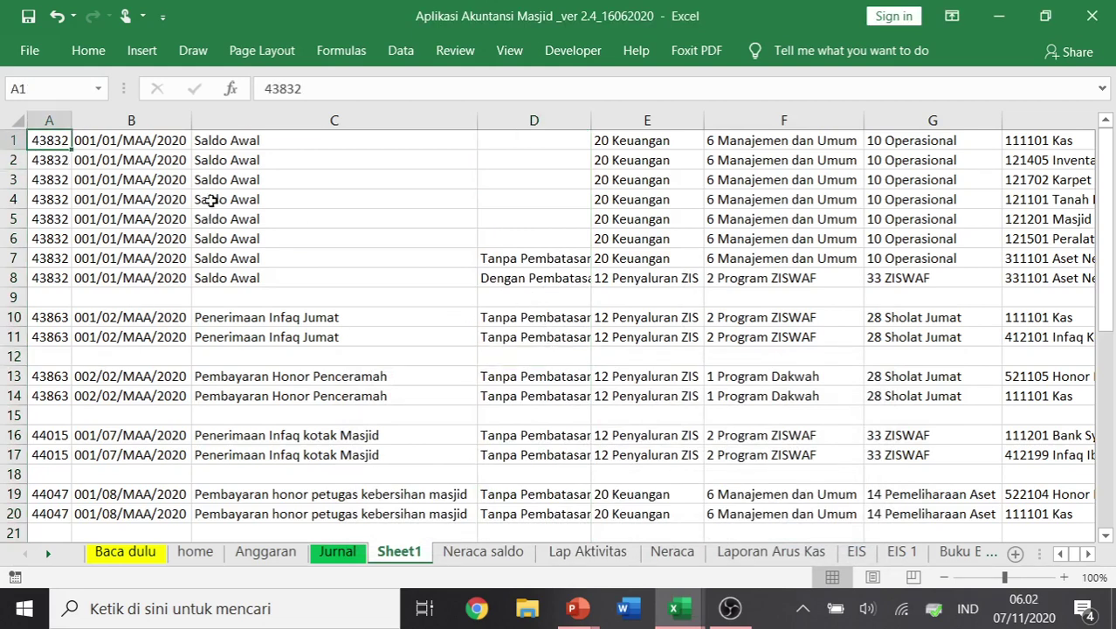
pyautogui.hotkey('shift', 'Right')
pyautogui.hotkey('shift', 'Right')
pyautogui.hotkey('shift', 'Right')
pyautogui.hotkey('shift', 'Right')
pyautogui.hotkey('shift', 'Right')
pyautogui.hotkey('shift', 'Right')
pyautogui.hotkey('shift', 'Right')
pyautogui.hotkey('shift', 'Right')
pyautogui.hotkey('shift', 'Right')
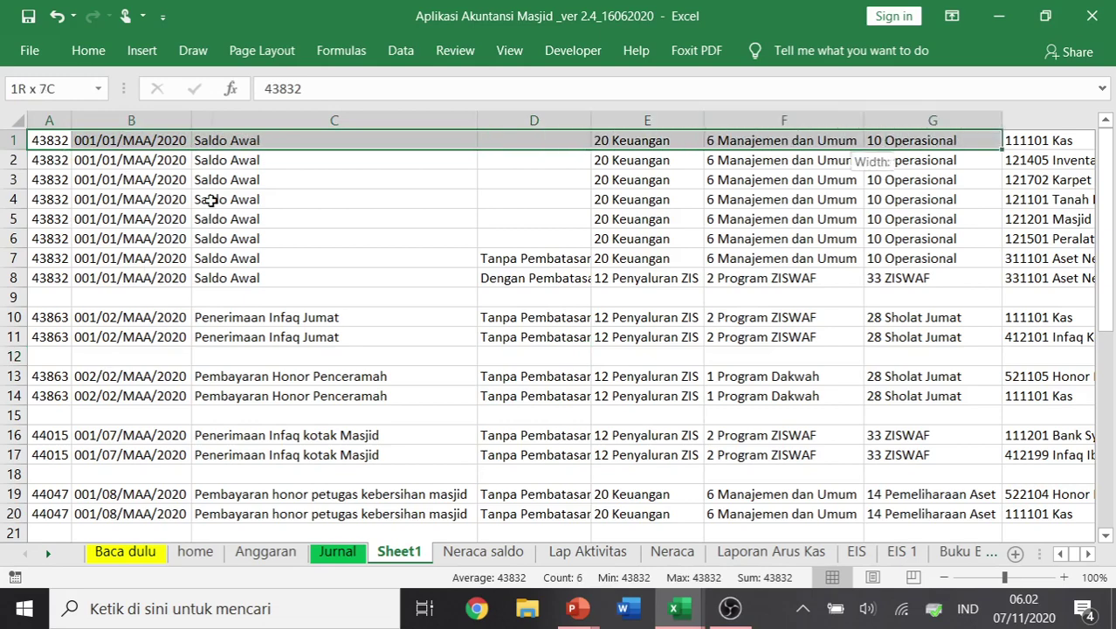
pyautogui.hotkey('shift', 'Right')
pyautogui.hotkey('shift', 'Right')
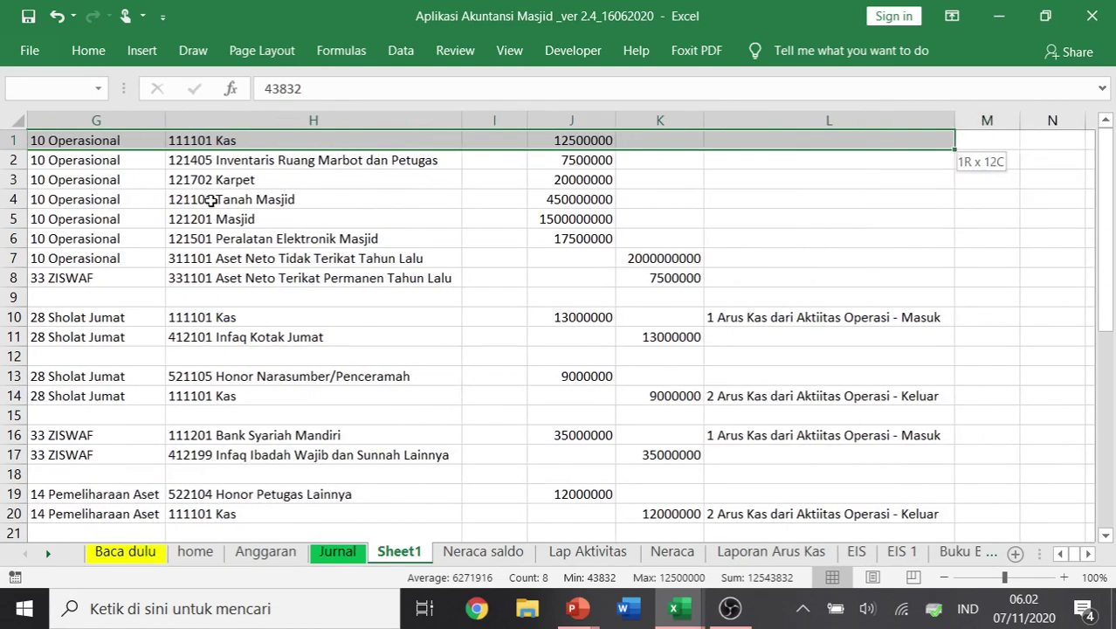
pyautogui.hotkey('shift', 'Down')
pyautogui.hotkey('shift', 'Down')
pyautogui.hotkey('shift', 'Down')
pyautogui.hotkey('shift', 'Down')
pyautogui.hotkey('shift', 'Down')
pyautogui.hotkey('shift', 'Down')
pyautogui.hotkey('shift', 'Down')
pyautogui.hotkey('shift', 'Down')
pyautogui.hotkey('shift', 'Down')
pyautogui.hotkey('shift', 'Down')
pyautogui.hotkey('shift', 'Down')
pyautogui.hotkey('shift', 'Down')
pyautogui.hotkey('shift', 'Down')
pyautogui.hotkey('shift', 'Down')
pyautogui.hotkey('shift', 'Down')
pyautogui.hotkey('shift', 'Down')
pyautogui.hotkey('shift', 'Down')
pyautogui.hotkey('shift', 'Down')
pyautogui.hotkey('shift', 'Down')
pyautogui.hotkey('shift', 'Down')
pyautogui.hotkey('shift', 'Down')
pyautogui.hotkey('shift', 'Down')
pyautogui.hotkey('shift', 'Down')
pyautogui.hotkey('shift', 'Down')
pyautogui.hotkey('shift', 'Down')
pyautogui.hotkey('shift', 'Down')
pyautogui.hotkey('shift', 'Down')
pyautogui.hotkey('shift', 'Down')
pyautogui.hotkey('shift', 'Down')
pyautogui.hotkey('shift', 'Down')
pyautogui.hotkey('shift', 'Down')
pyautogui.hotkey('shift', 'Down')
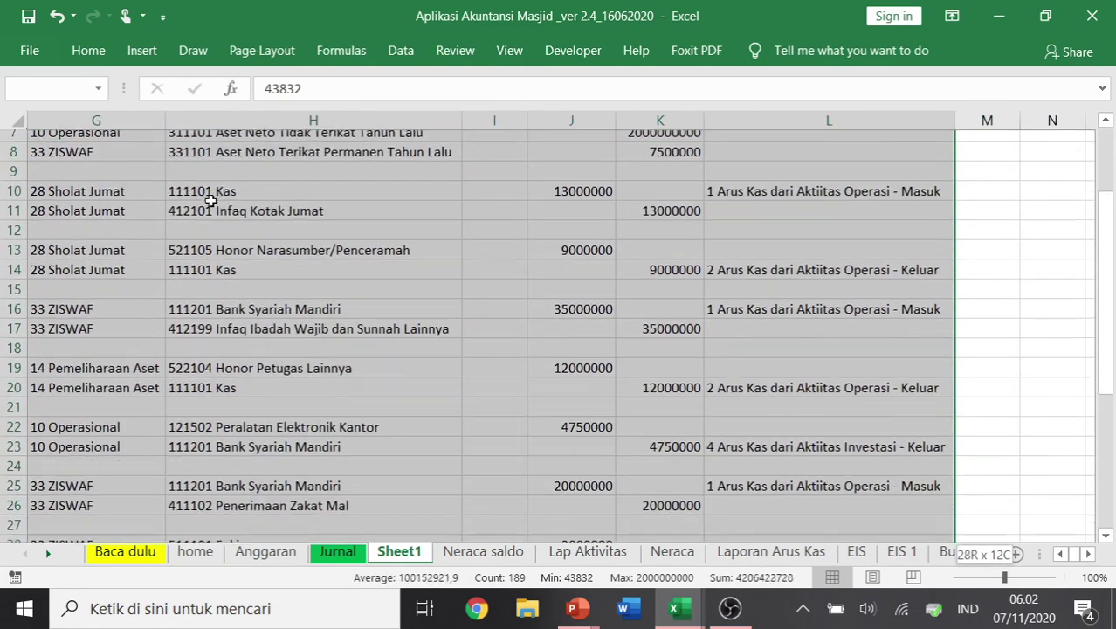
pyautogui.hotkey('shift', 'Up')
pyautogui.hotkey('shift', 'Up')
pyautogui.hotkey('shift', 'Up')
pyautogui.hotkey('shift', 'Up')
pyautogui.hotkey('shift', 'Up')
pyautogui.hotkey('shift', 'Up')
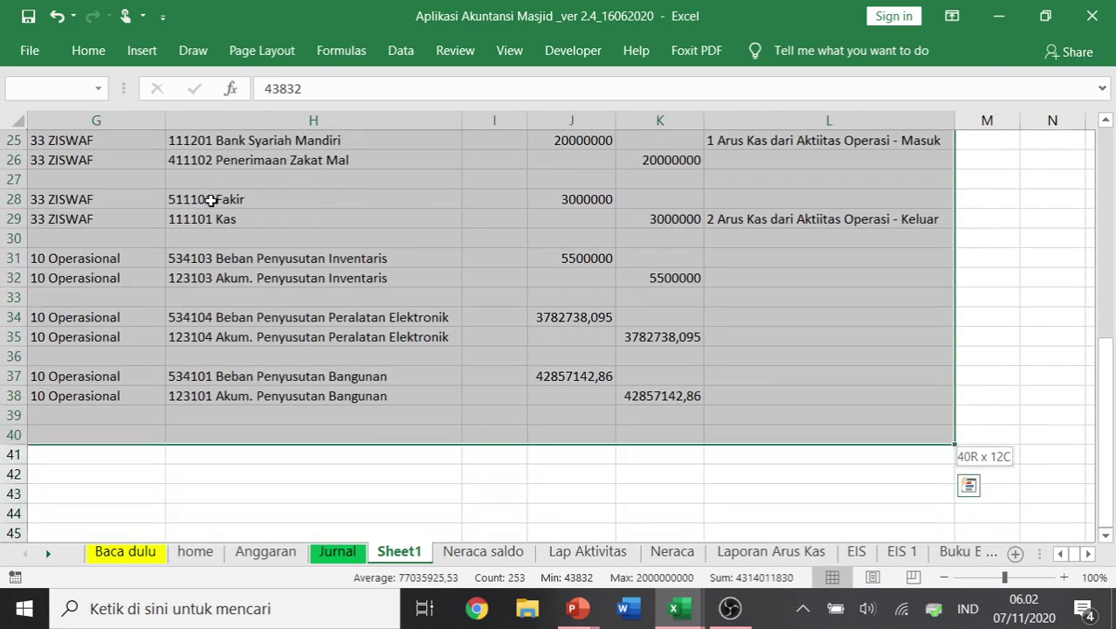
pyautogui.hotkey('ctrl', 'c')
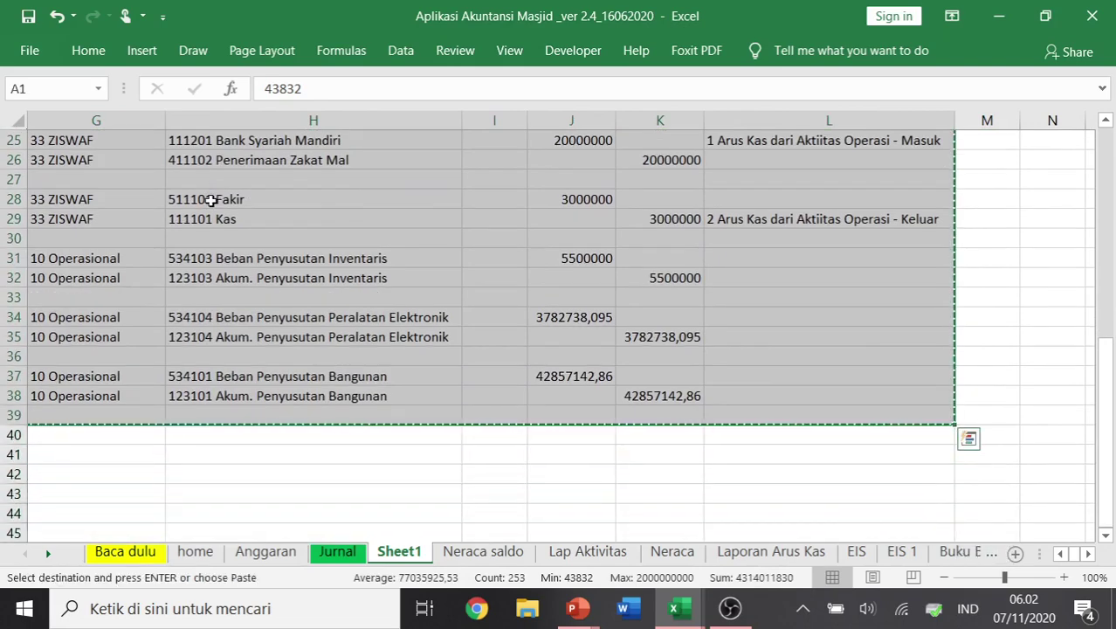
# - Switch to the version 3.2 workbook and paste the copied journal data as values into its Jurnal sheet from cell B9
pyautogui.hotkey('alt', 'Tab')
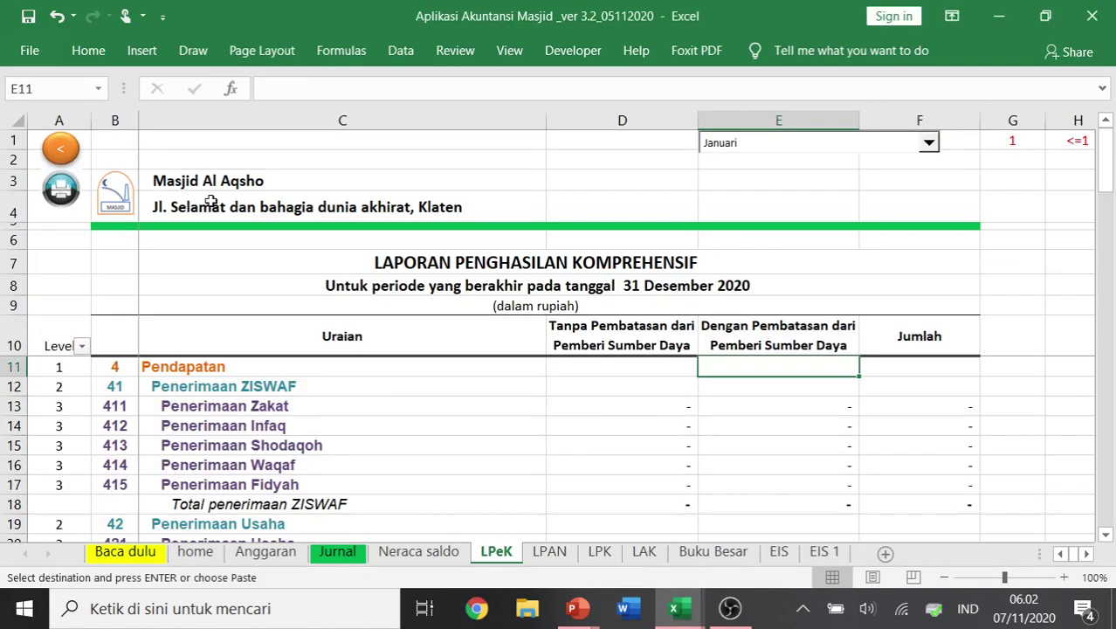
pyautogui.click(346, 553)
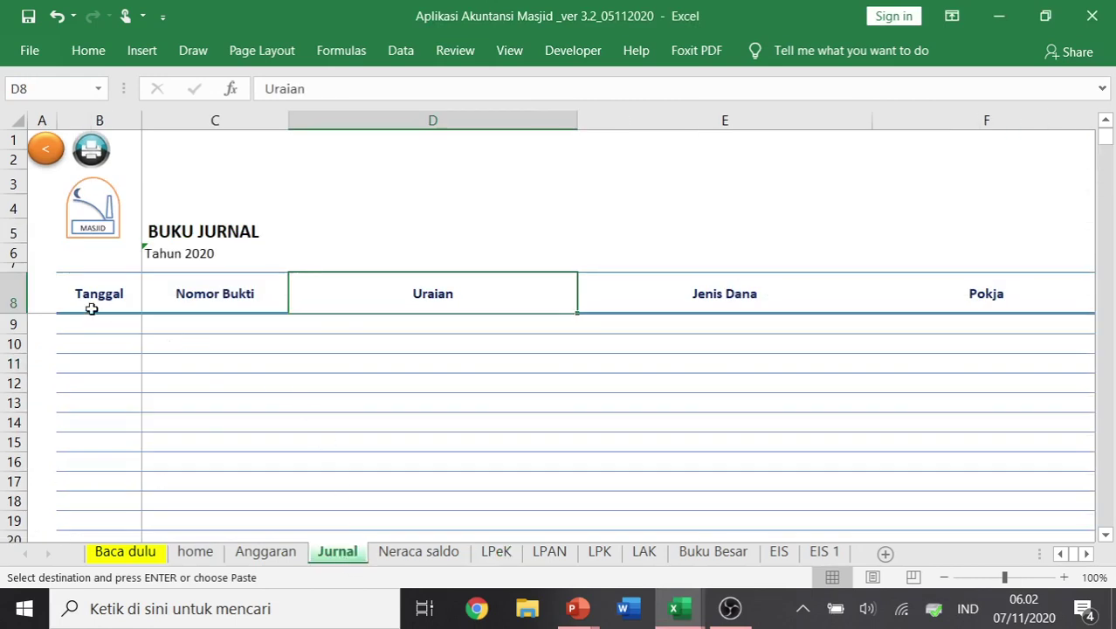
pyautogui.click(90, 324)
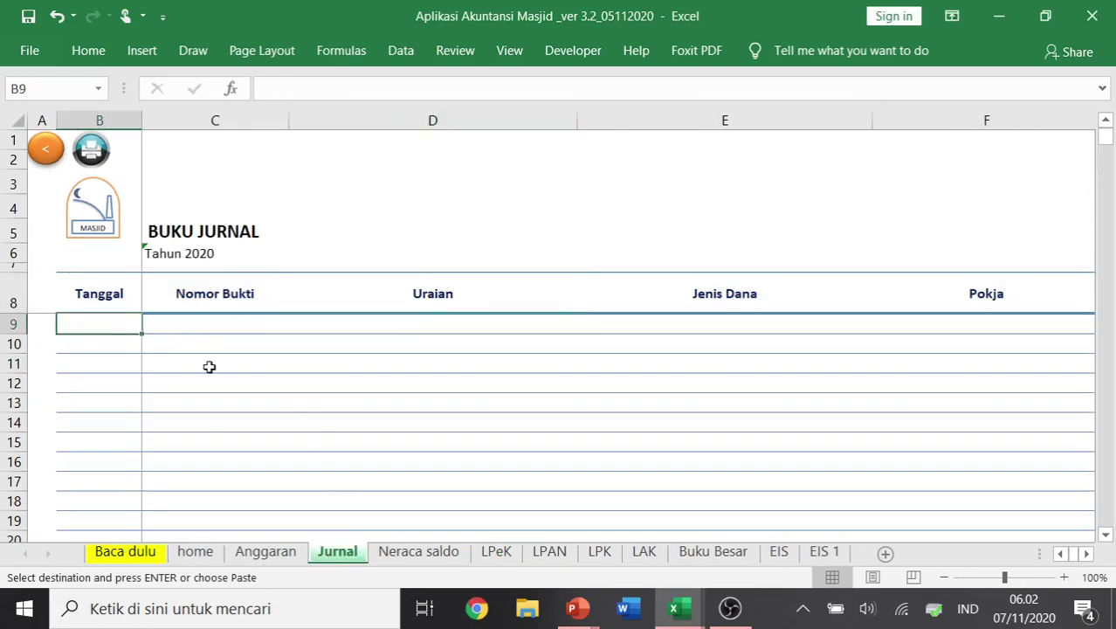
pyautogui.rightClick(103, 327)
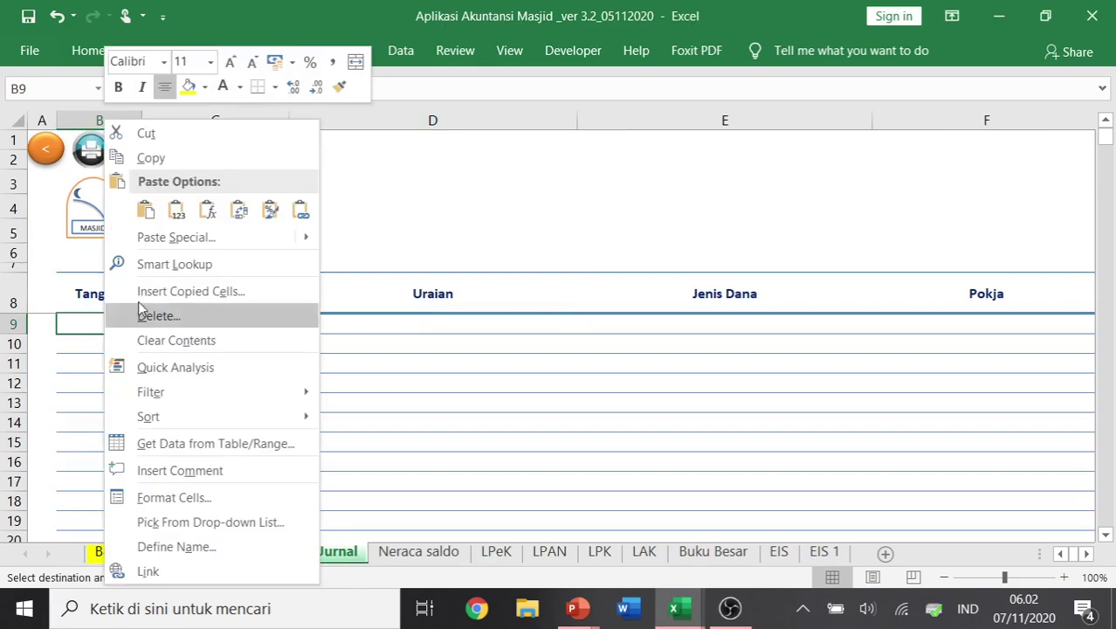
pyautogui.click(168, 239)
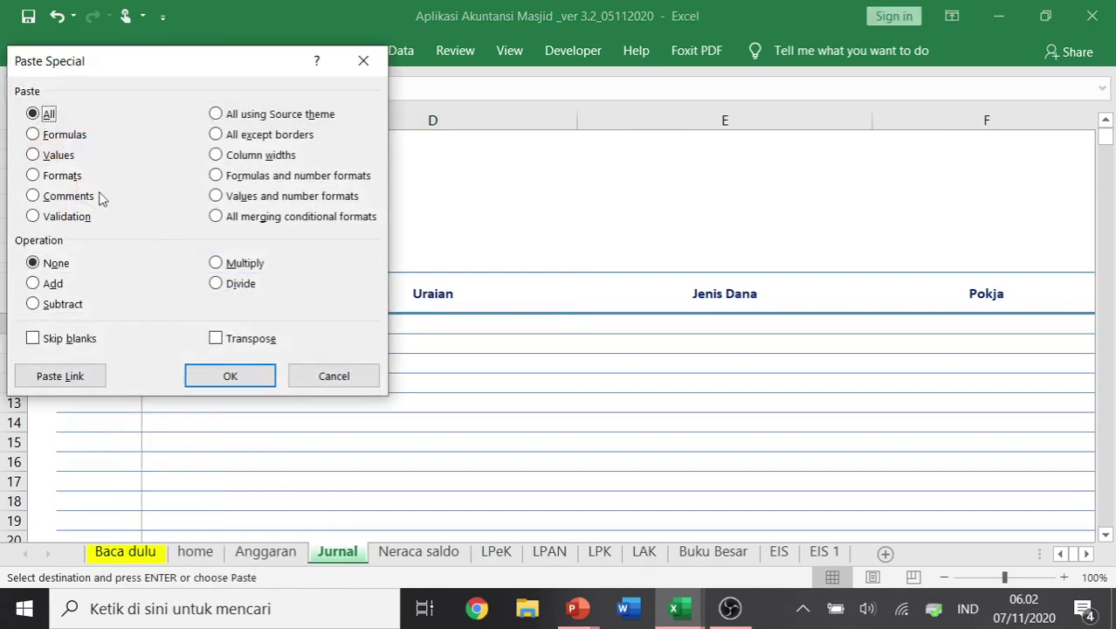
pyautogui.click(59, 157)
pyautogui.click(229, 376)
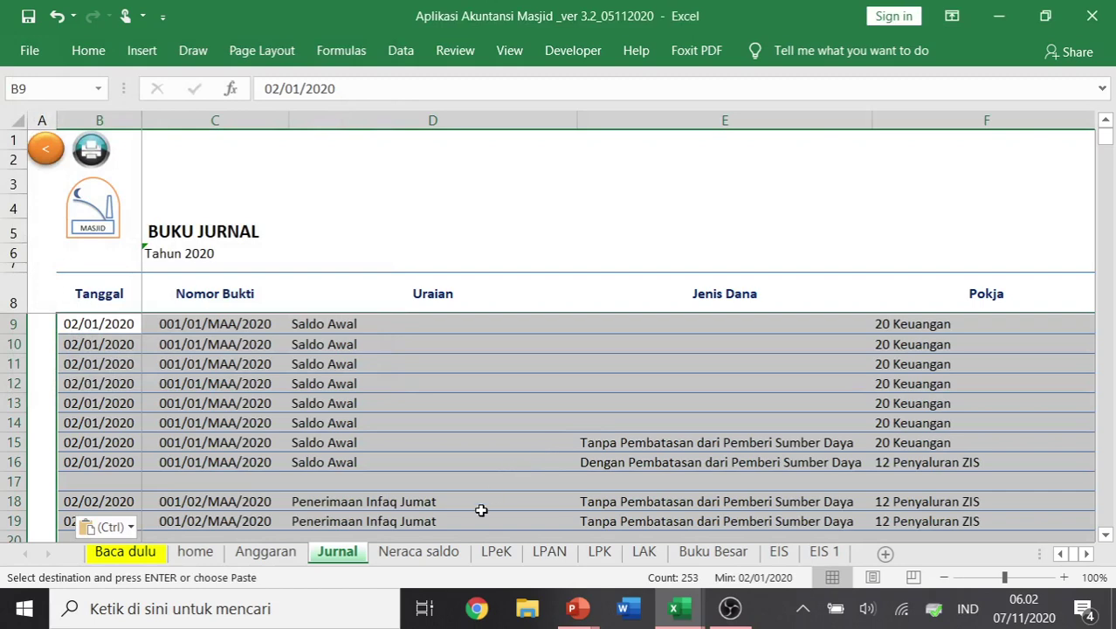
# - Set the reporting month to Februari on both the LPeK and LPK sheets
pyautogui.click(494, 552)
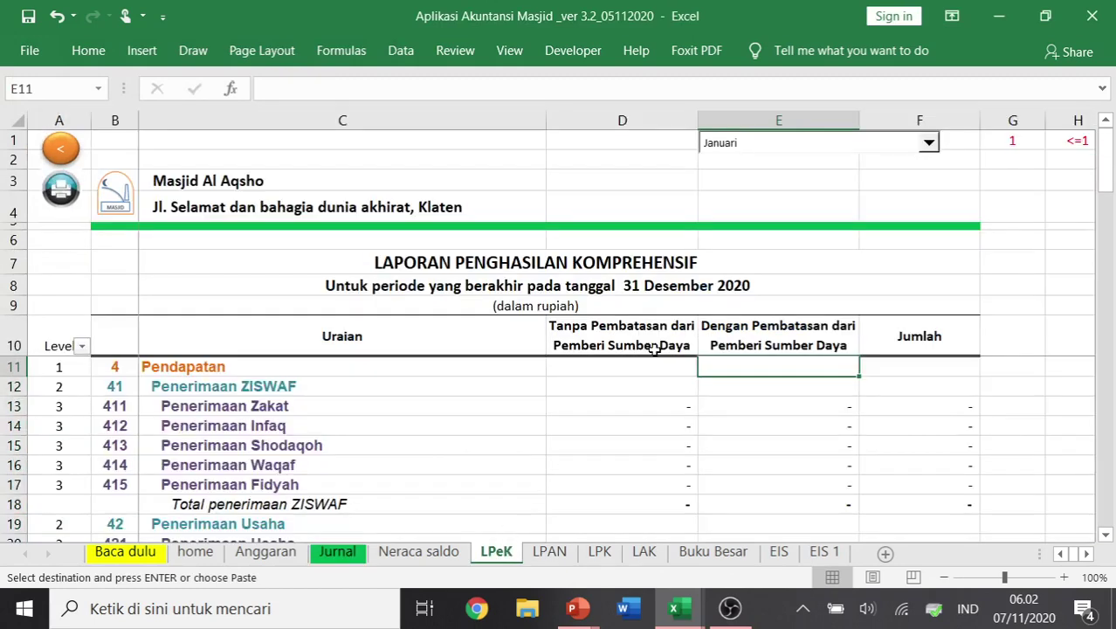
pyautogui.click(781, 152)
pyautogui.click(772, 175)
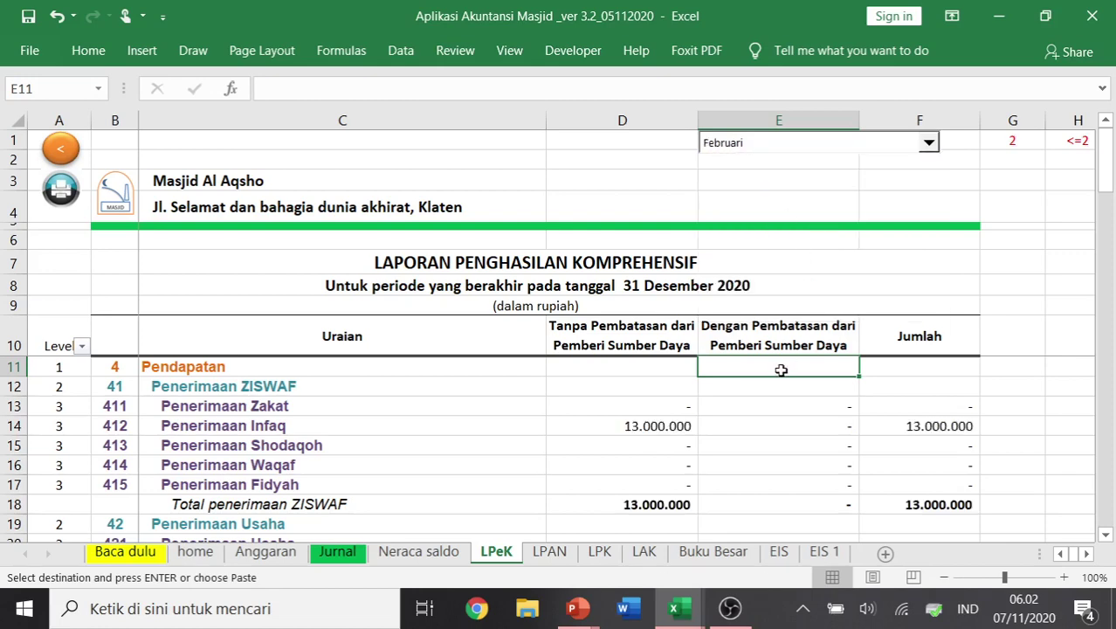
pyautogui.click(601, 551)
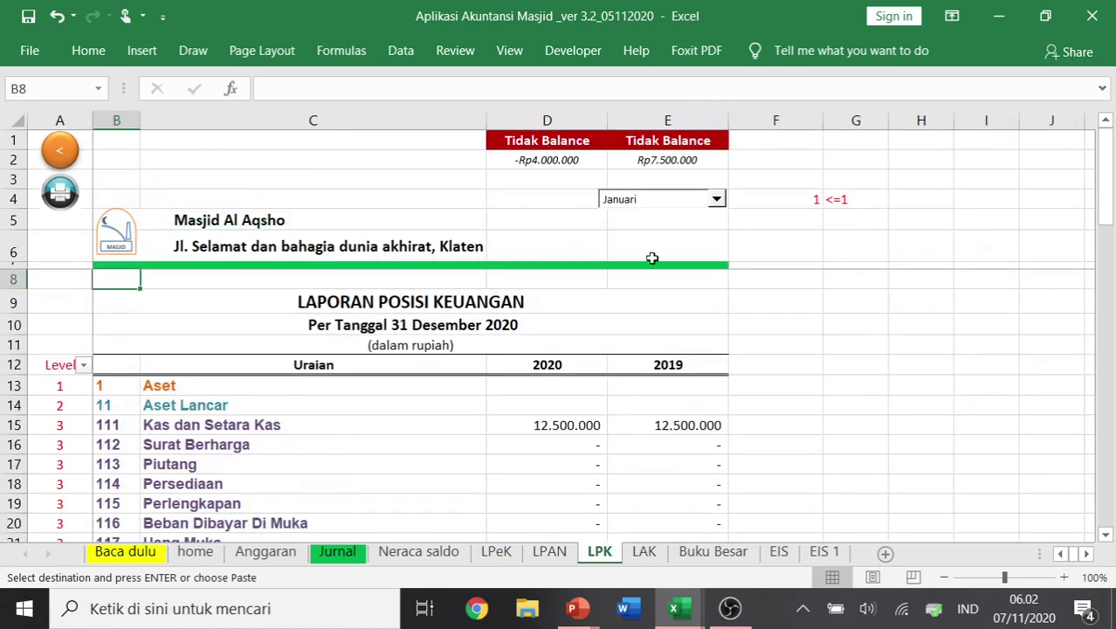
pyautogui.click(688, 204)
pyautogui.click(683, 231)
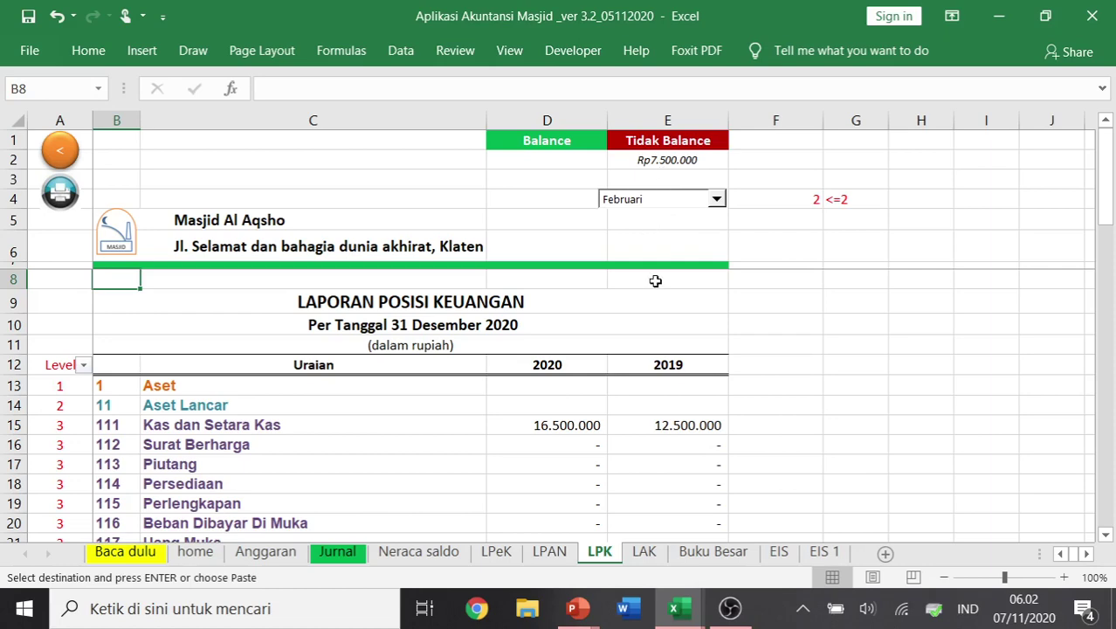
# - Examine the opening balance entries on the Jurnal sheet, especially the net asset accounts in cells I15 and I16
pyautogui.click(338, 554)
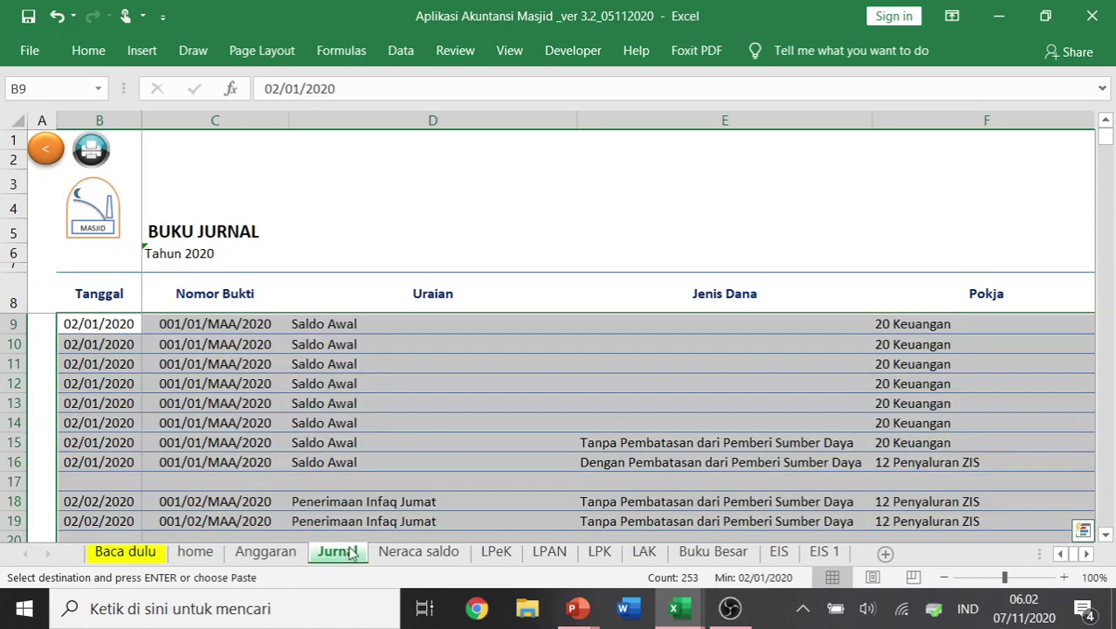
pyautogui.press('Right')
pyautogui.press('Right')
pyautogui.press('Right')
pyautogui.press('Right')
pyautogui.press('Right')
pyautogui.press('Right')
pyautogui.press('Right')
pyautogui.press('Right')
pyautogui.press('Right')
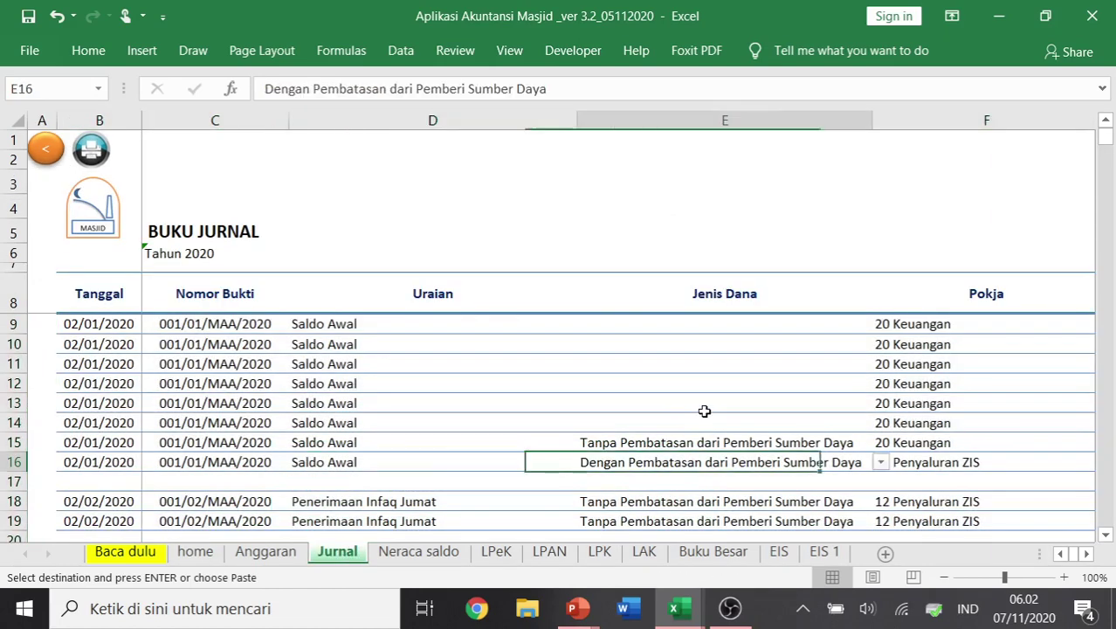
pyautogui.press('Left')
pyautogui.press('Left')
pyautogui.press('Left')
pyautogui.press('Left')
pyautogui.press('Left')
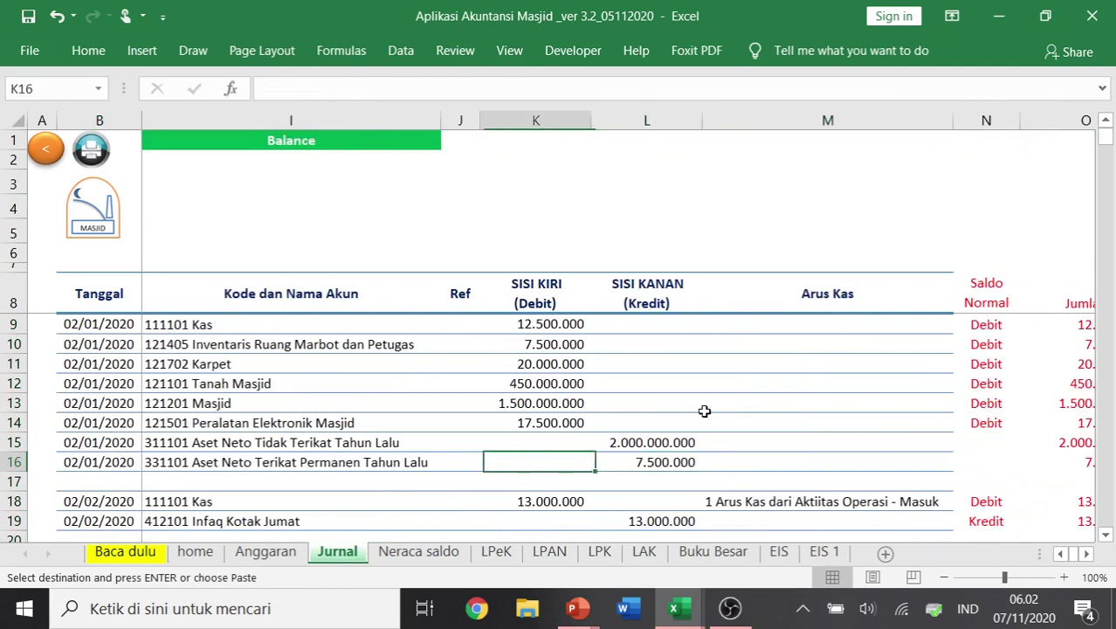
pyautogui.press('Right')
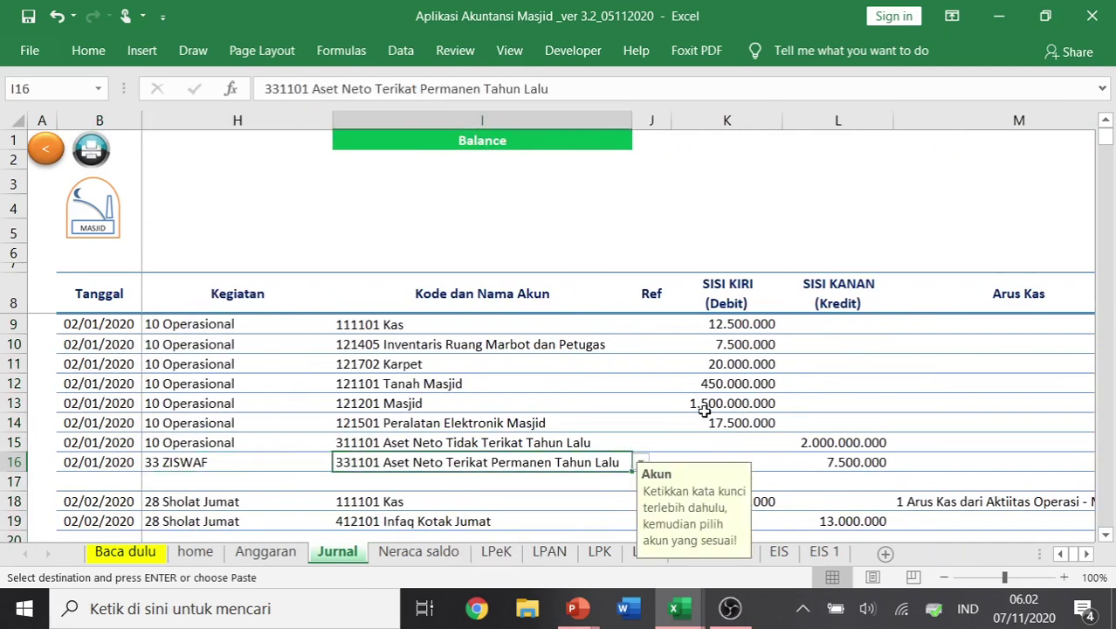
pyautogui.click(541, 444)
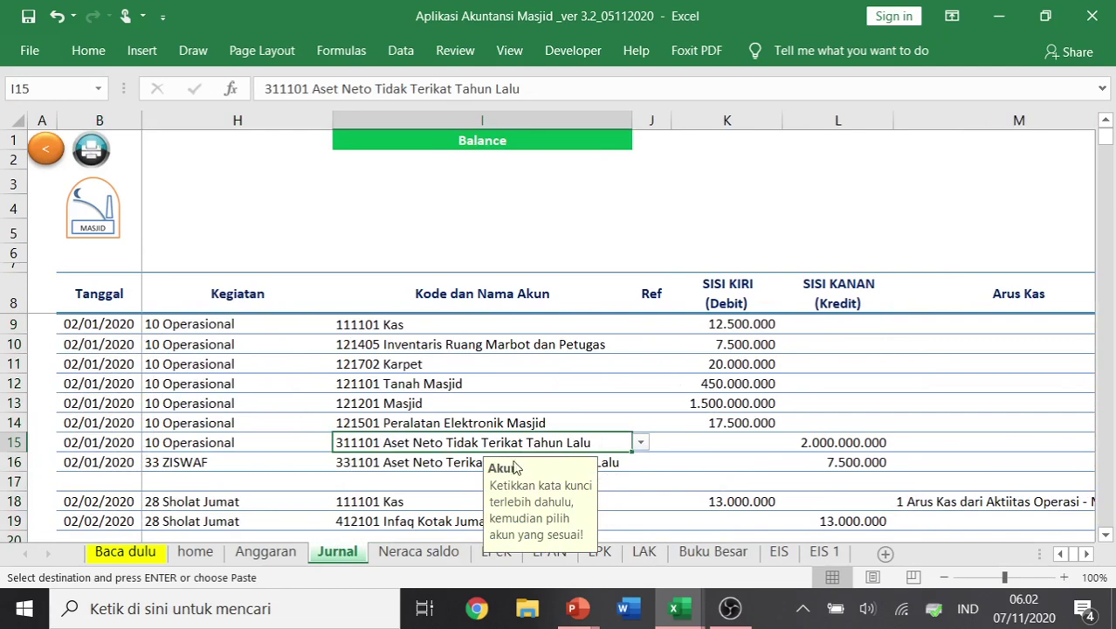
pyautogui.click(474, 462)
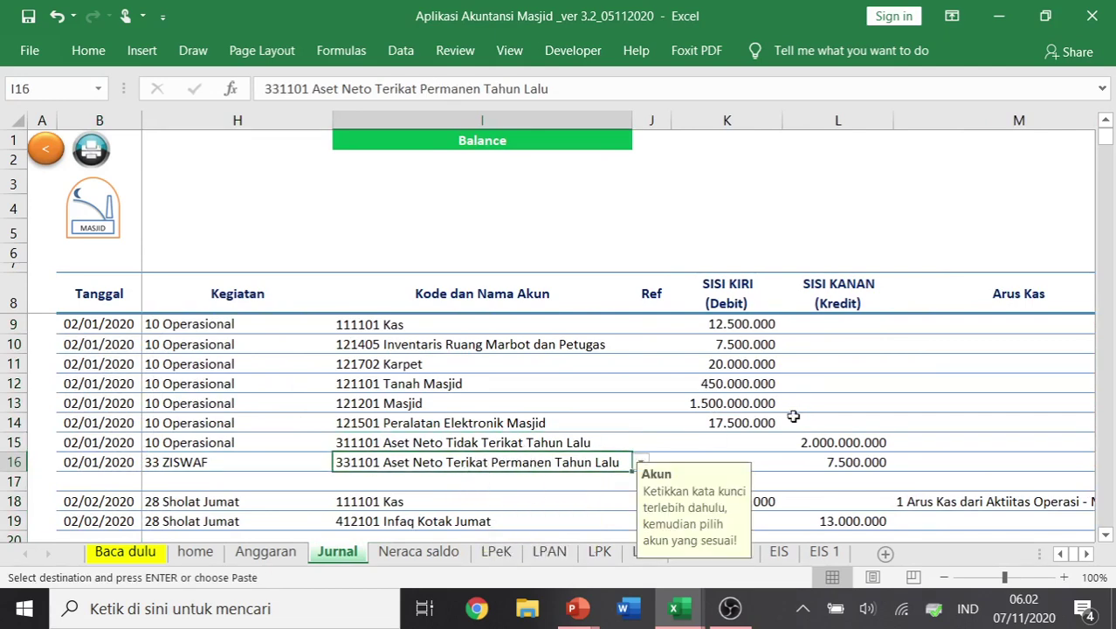
# - Look up "aset neto" in Jurnal cell I15 and choose the account "311101 Aset Neto Tanpa Pembatasan Tahun Lalu"
pyautogui.press('Up')
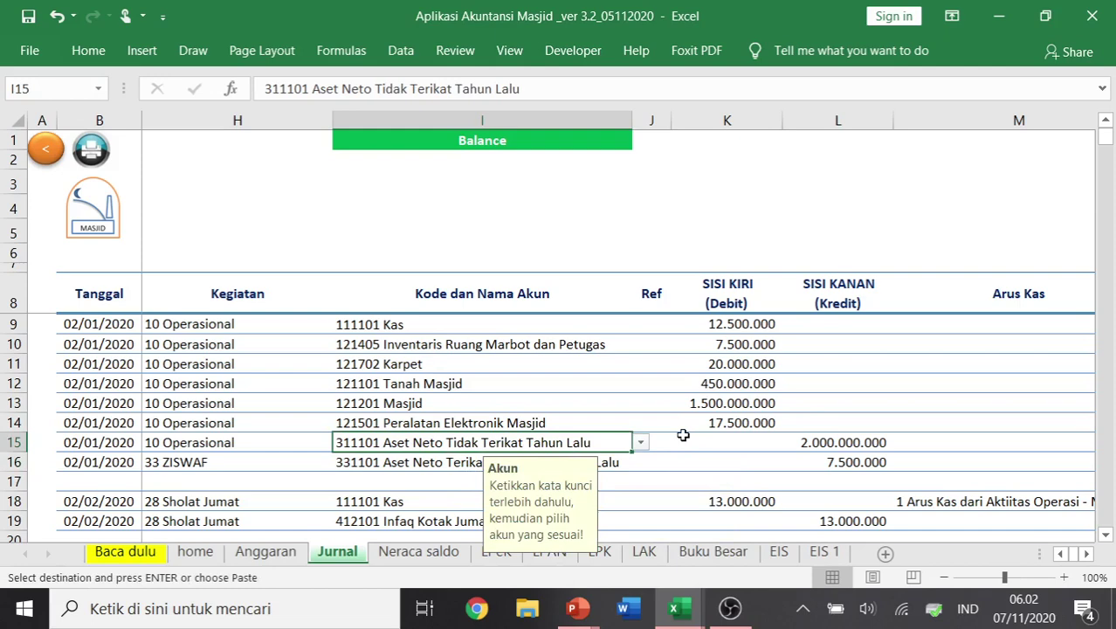
pyautogui.write('aset ')
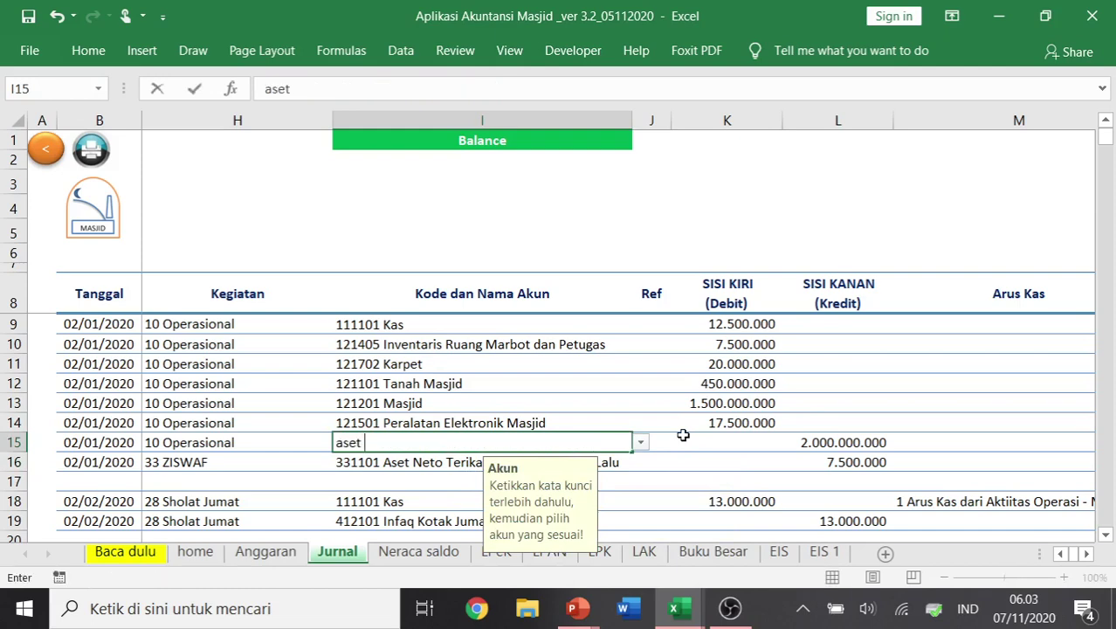
pyautogui.write('neto')
pyautogui.click(641, 443)
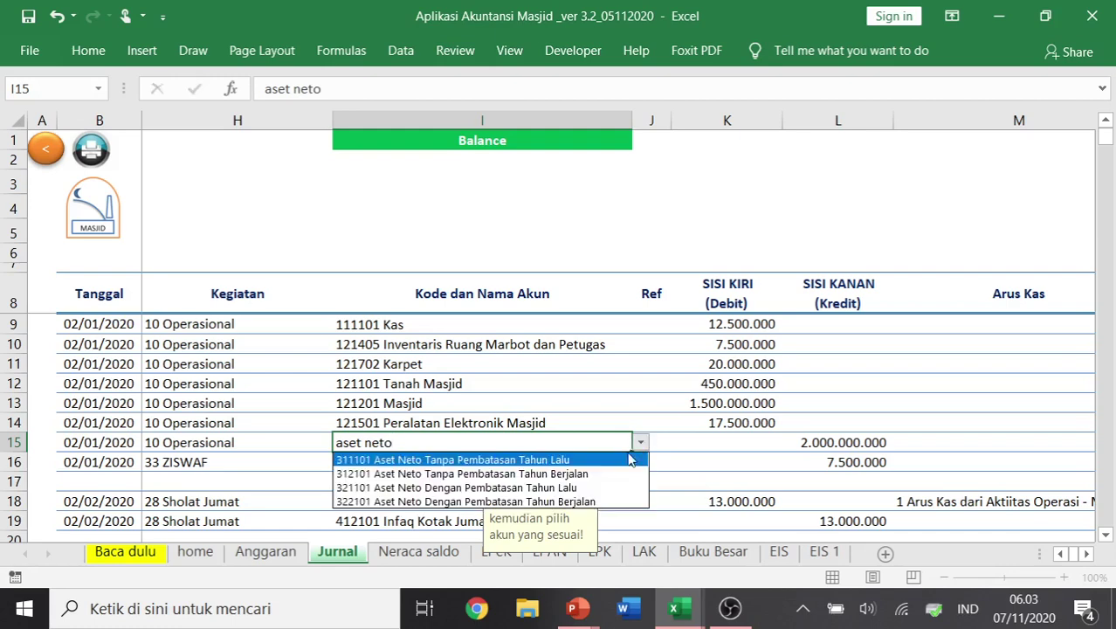
pyautogui.click(612, 463)
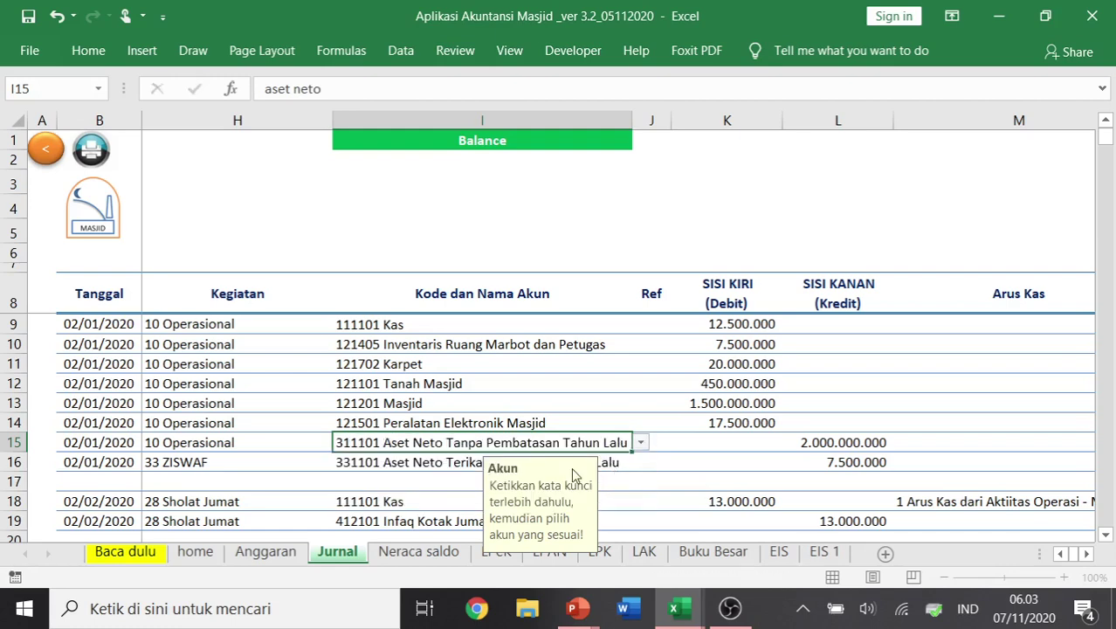
# - Look up "aset neto" in Jurnal cell I16 and choose the account "321101 Aset Neto Dengan Pembatasan Tahun Lalu"
pyautogui.click(444, 464)
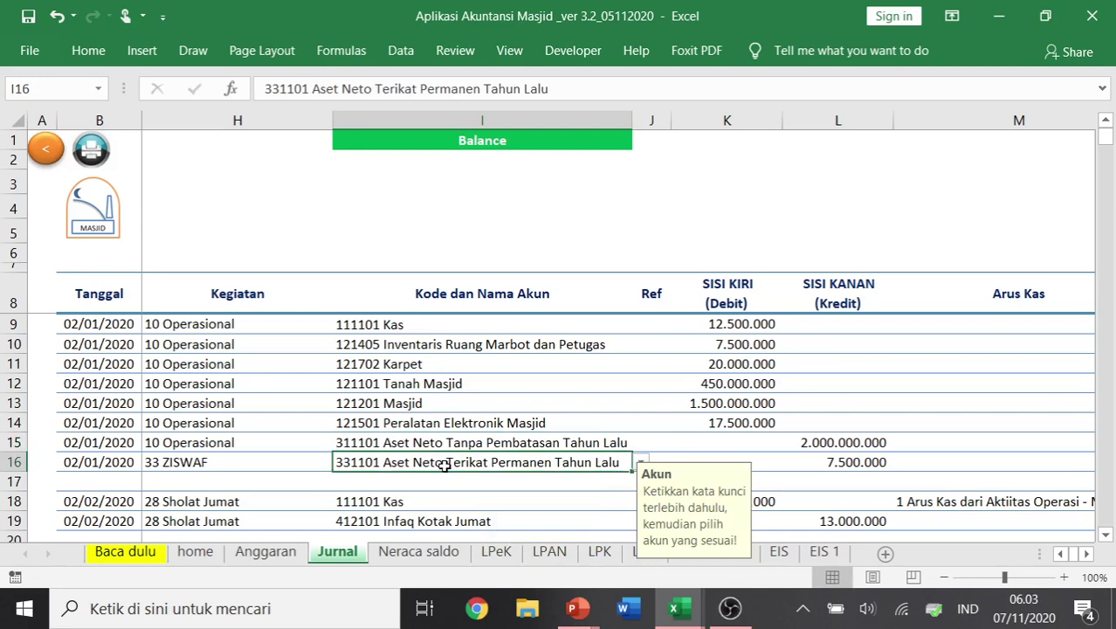
pyautogui.write('aset neto')
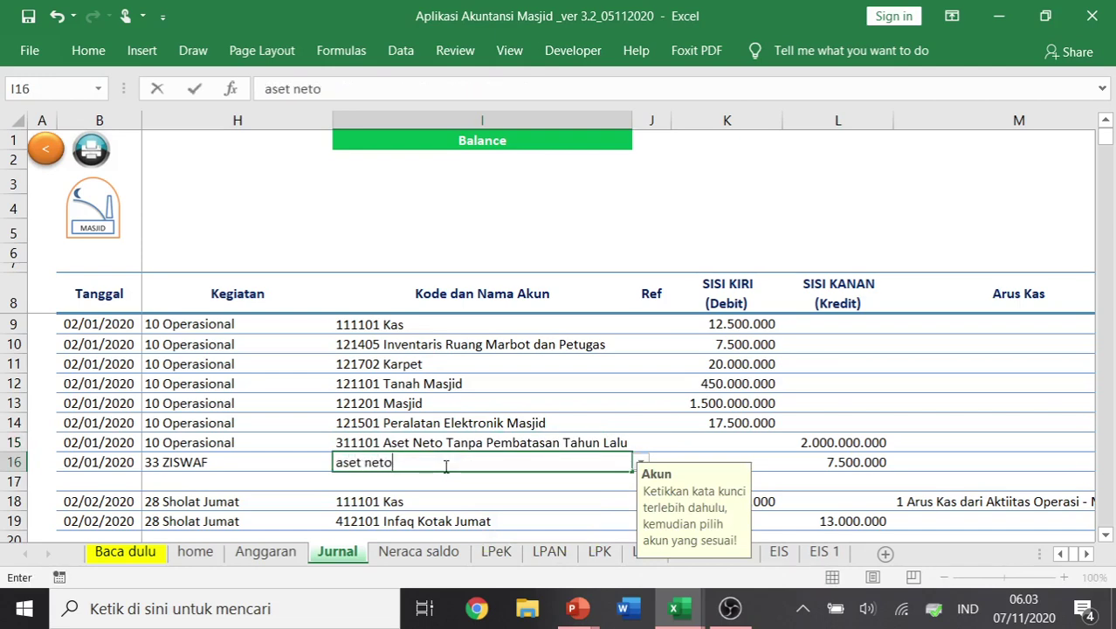
pyautogui.press('Return')
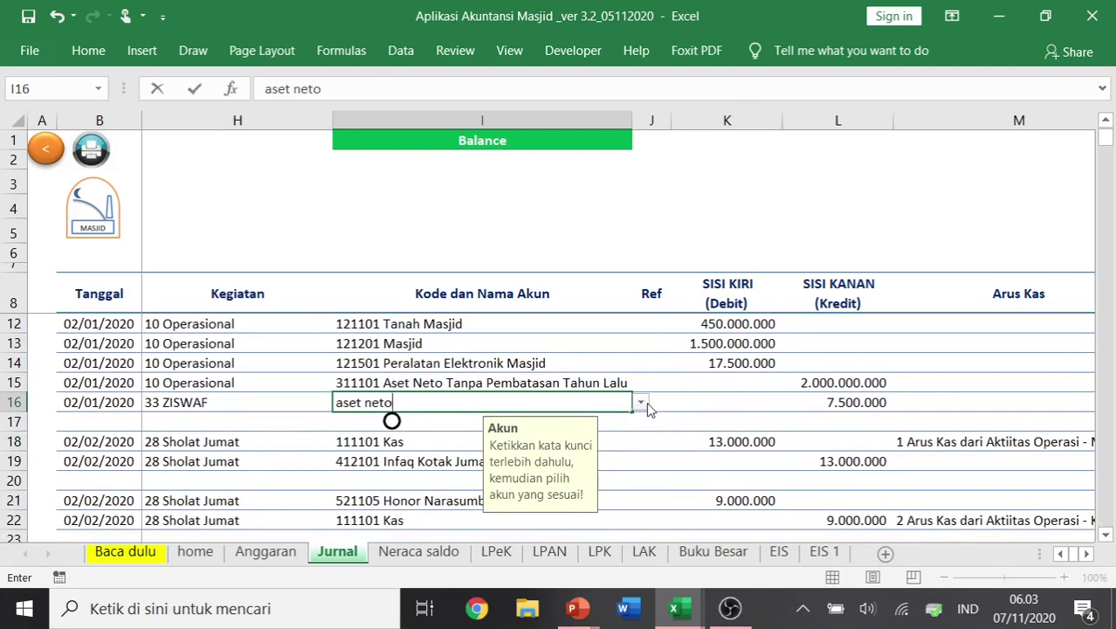
pyautogui.click(643, 402)
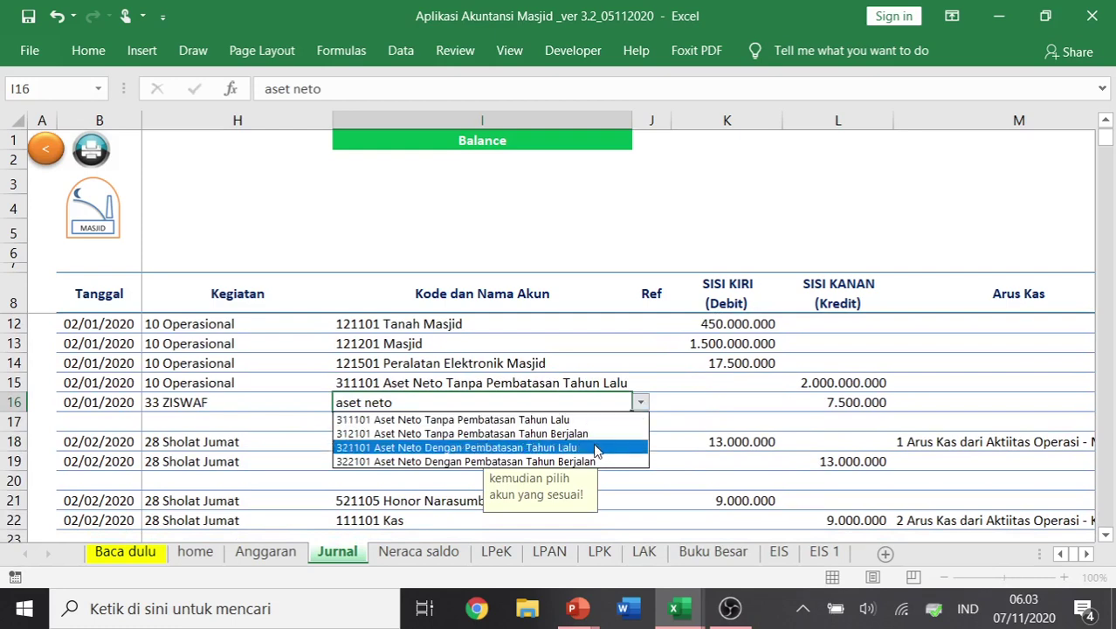
pyautogui.click(596, 449)
pyautogui.click(689, 401)
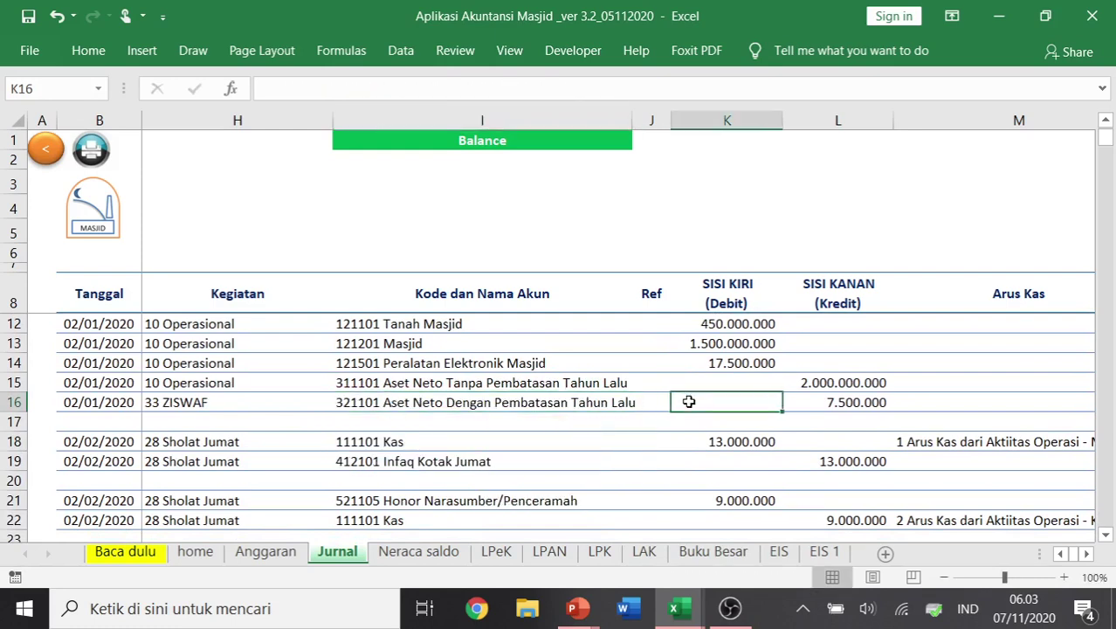
# - Check the balance indicators for both years on the LPK sheet, then return to the home sheet
pyautogui.click(599, 552)
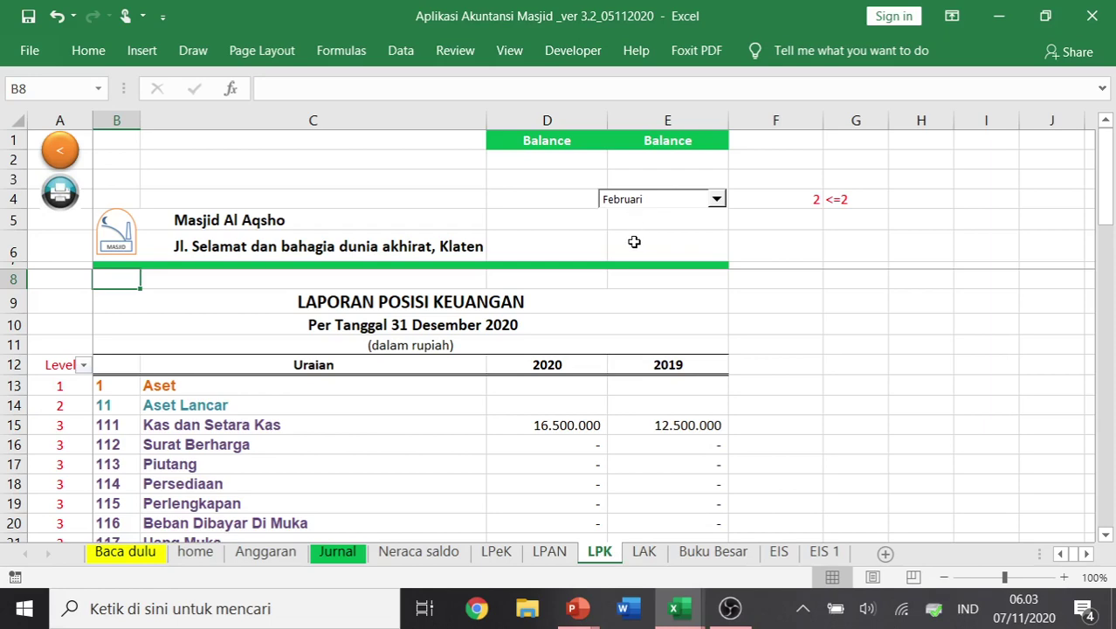
pyautogui.click(63, 155)
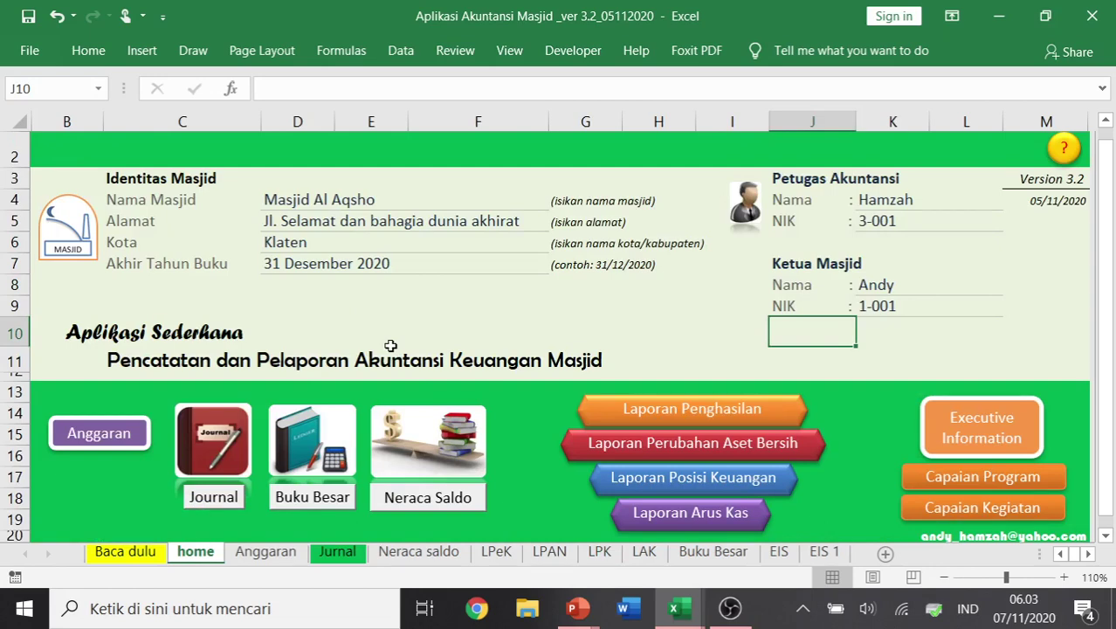
# - Switch to the PowerPoint slide show and advance to the closing contact slide
pyautogui.hotkey('alt', 'Tab')
pyautogui.hotkey('alt', 'Tab')
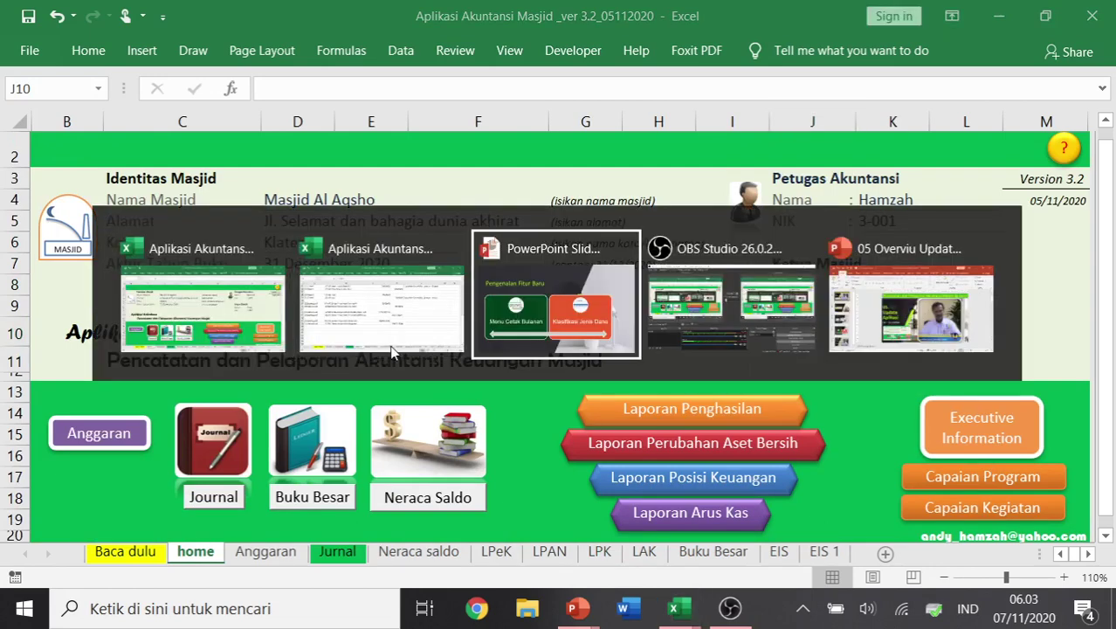
pyautogui.press('Right')
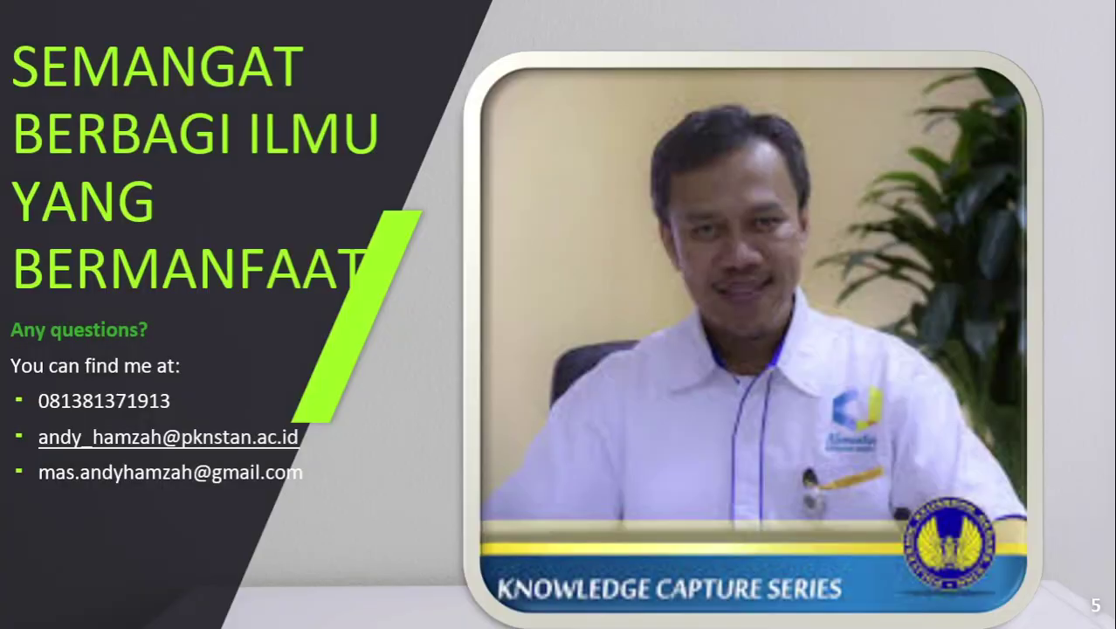